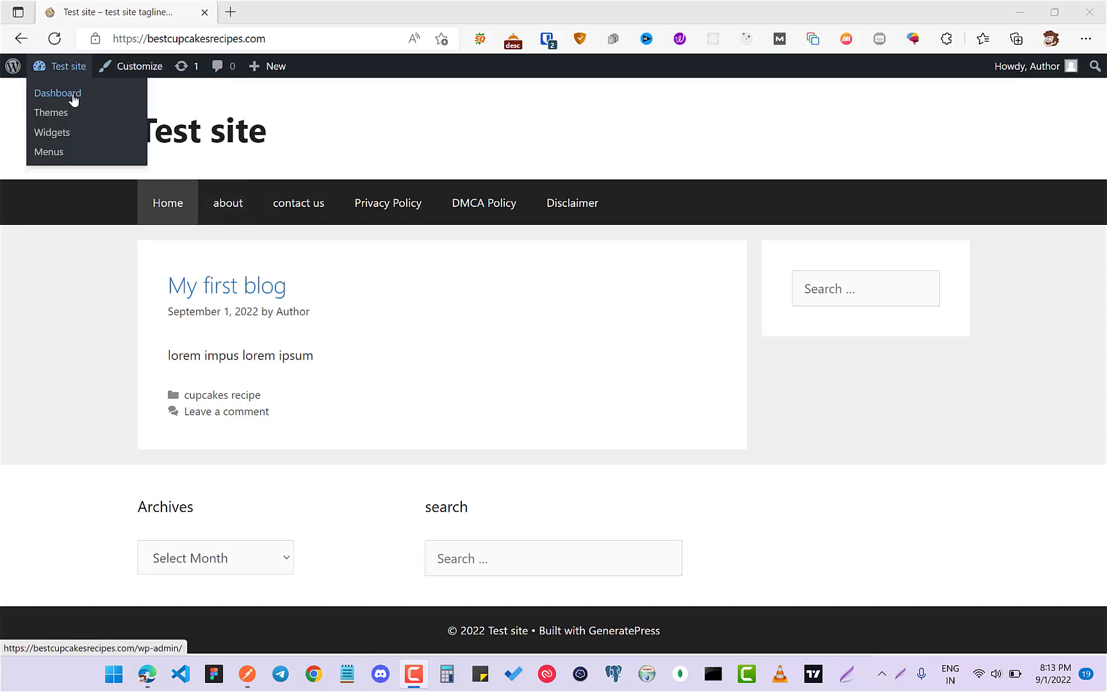
Search Plugins > Add New for 'wordpress rest api', fixing the misspelled query
{"action": "left_click", "coordinate": [57, 92]}
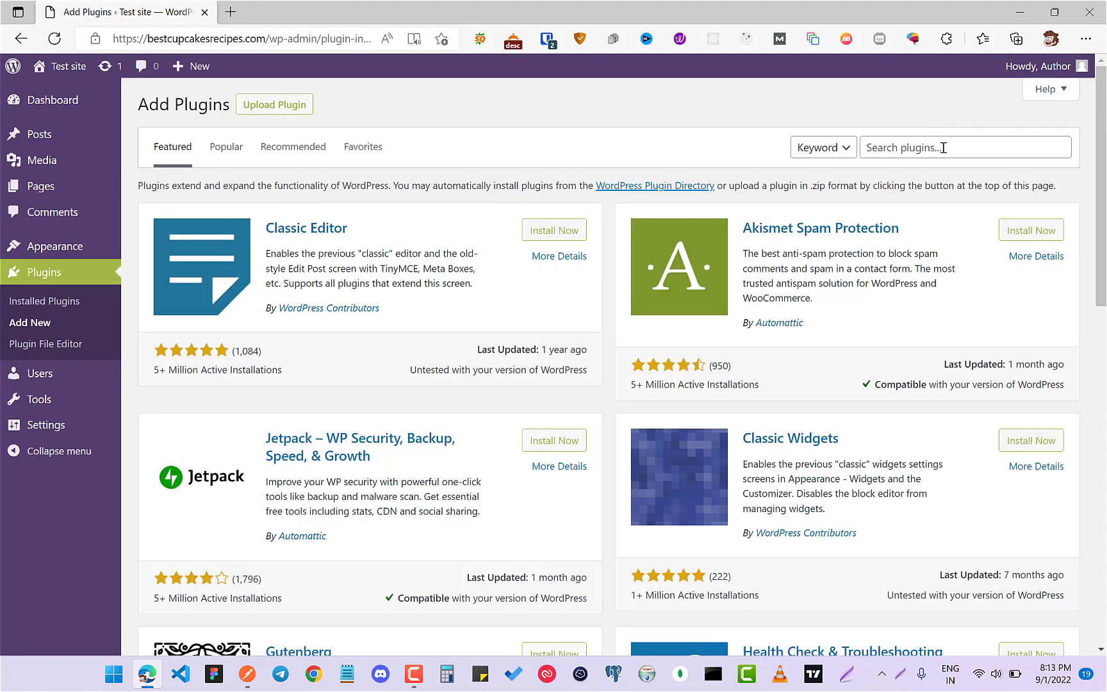
{"action": "left_click", "coordinate": [943, 147]}
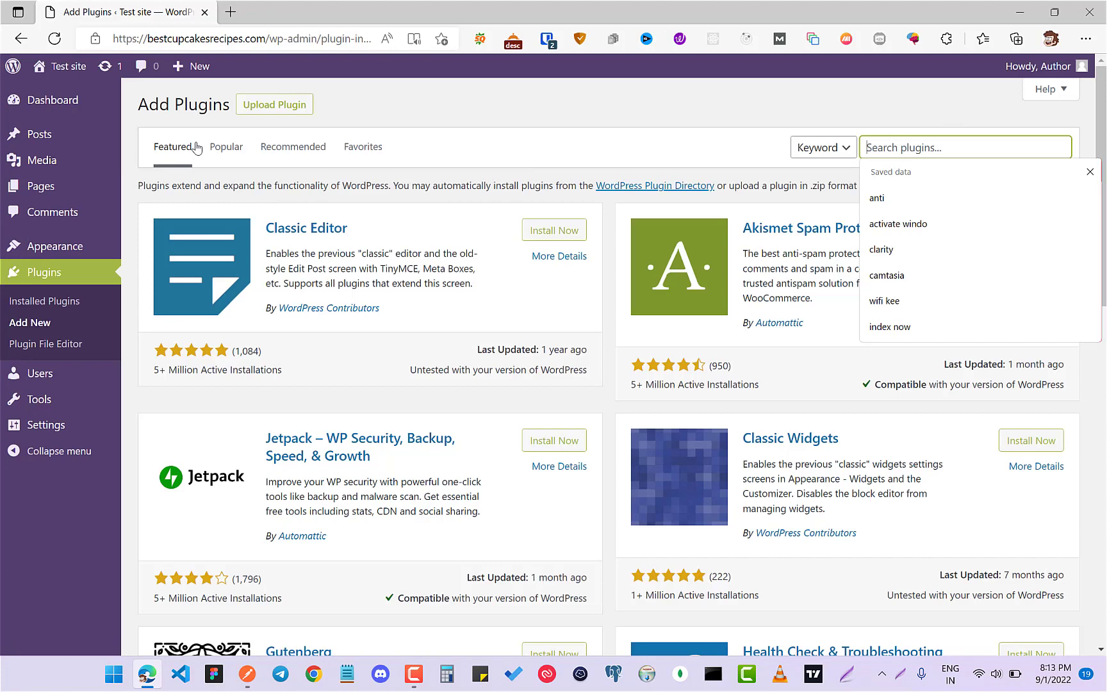
{"action": "left_click", "coordinate": [71, 276]}
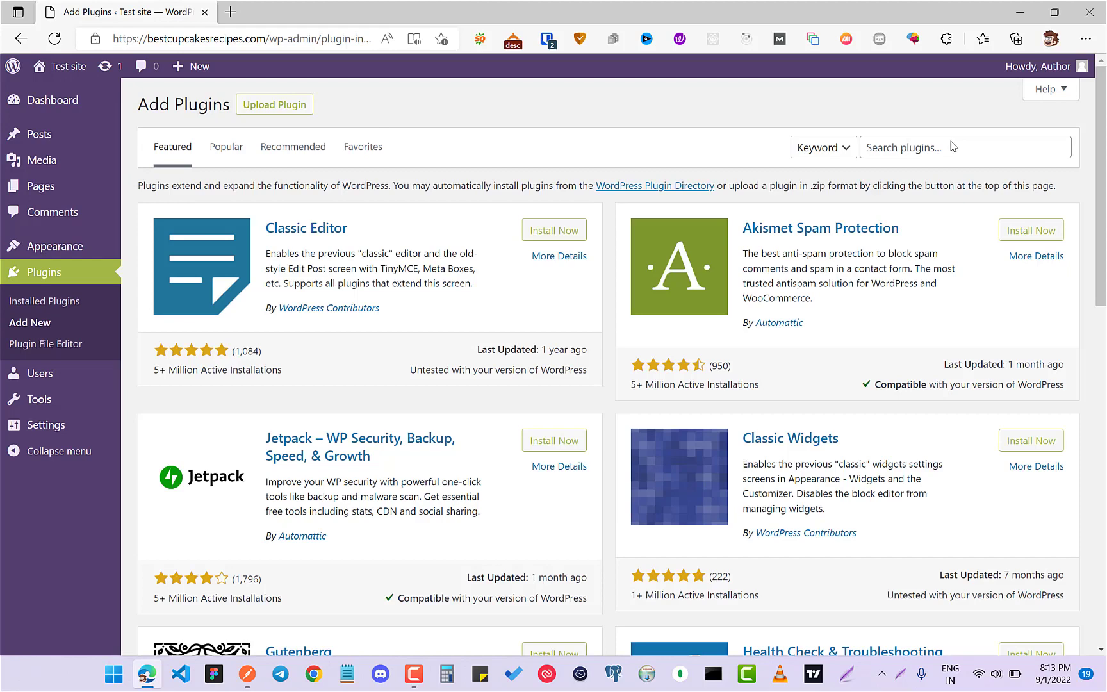
{"action": "left_click", "coordinate": [953, 146]}
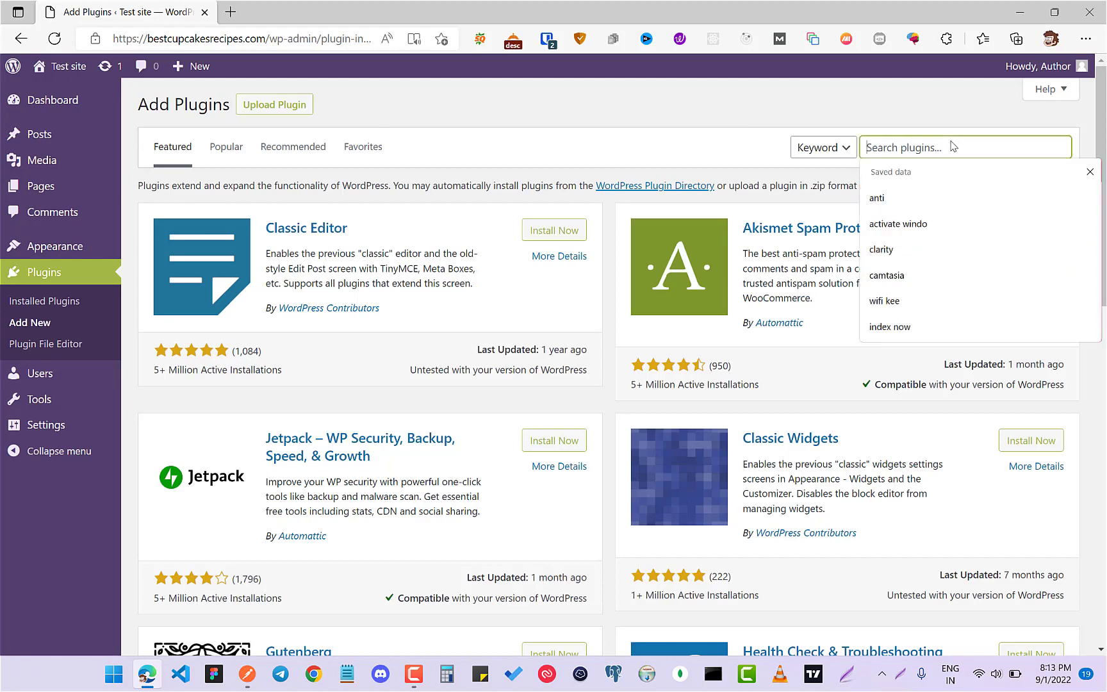
{"action": "type", "text": "wordpr"}
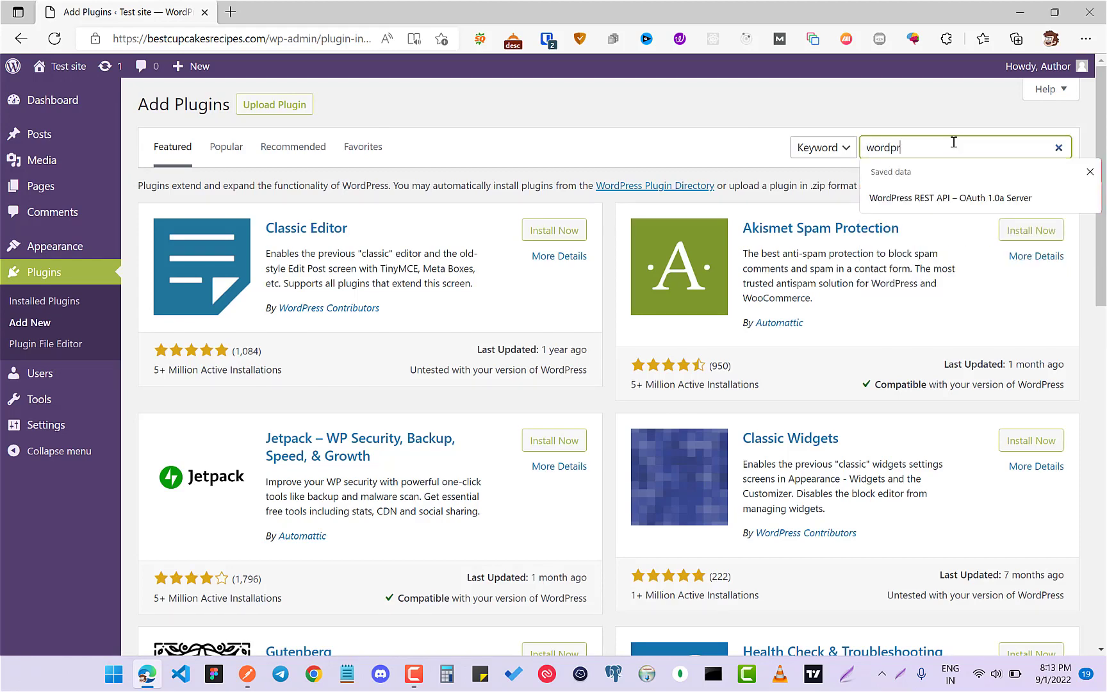
{"action": "type", "text": "es"}
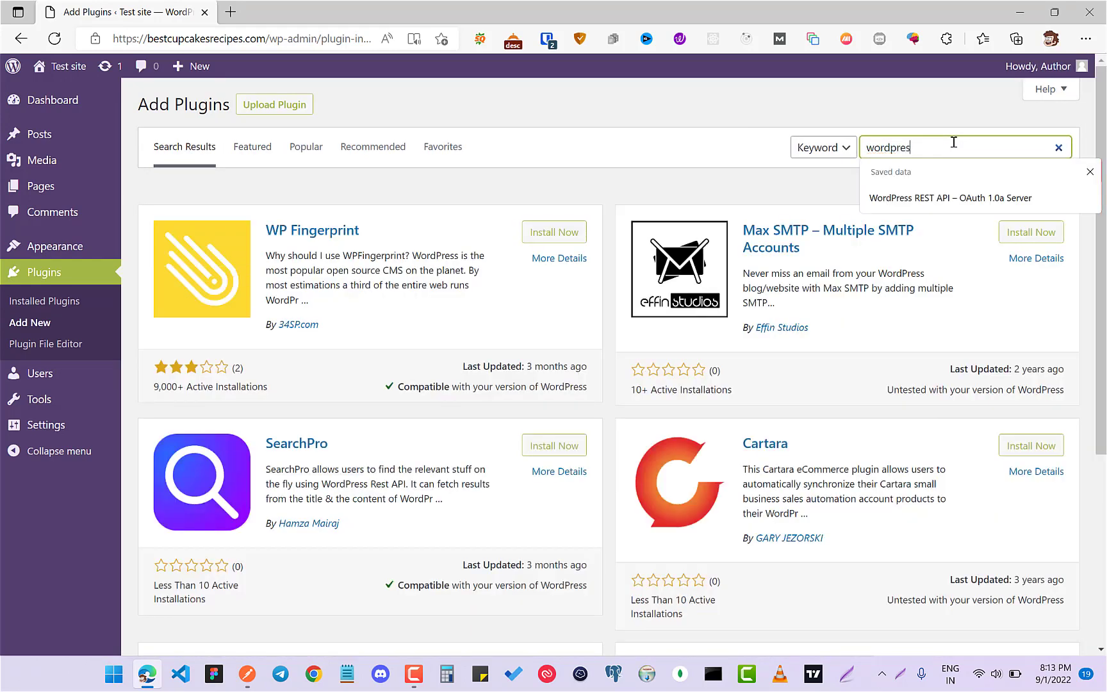
{"action": "type", "text": "s est api"}
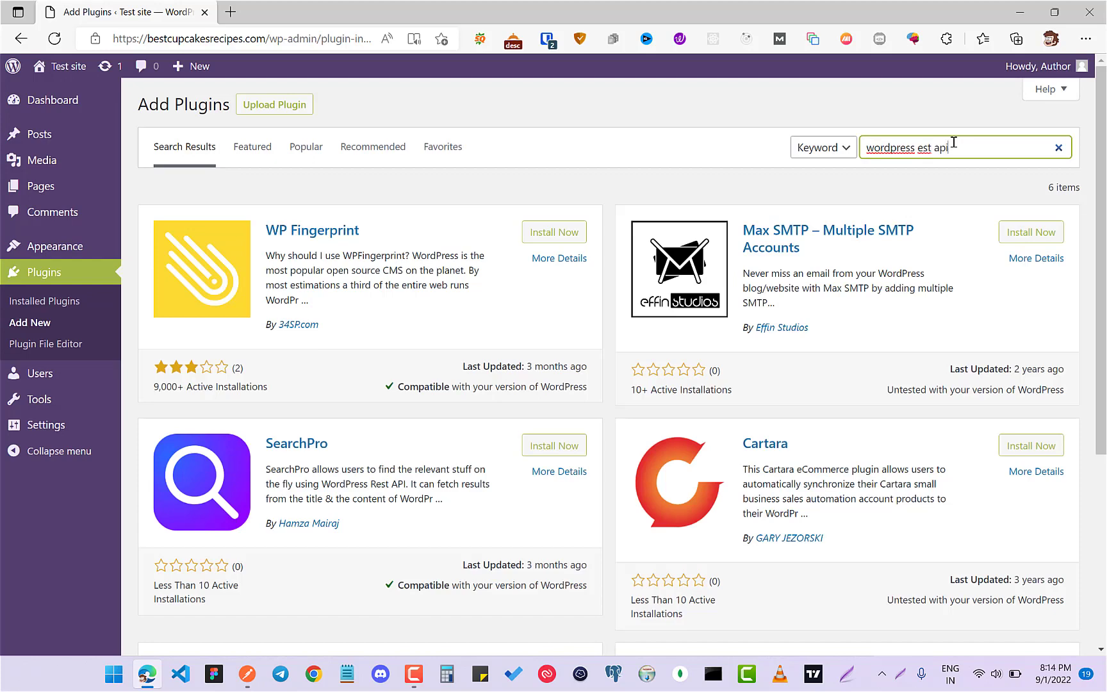
{"action": "key", "text": "ctrl+Left"}
{"action": "key", "text": "ctrl+Left"}
{"action": "type", "text": "r"}
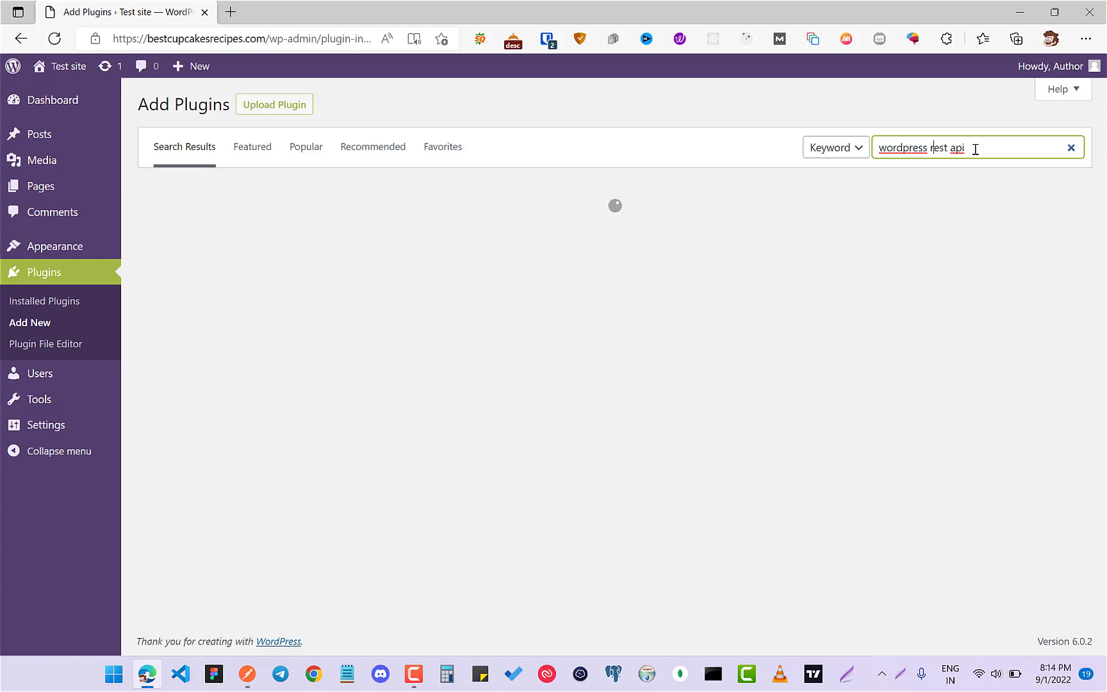
{"action": "left_click", "coordinate": [975, 149]}
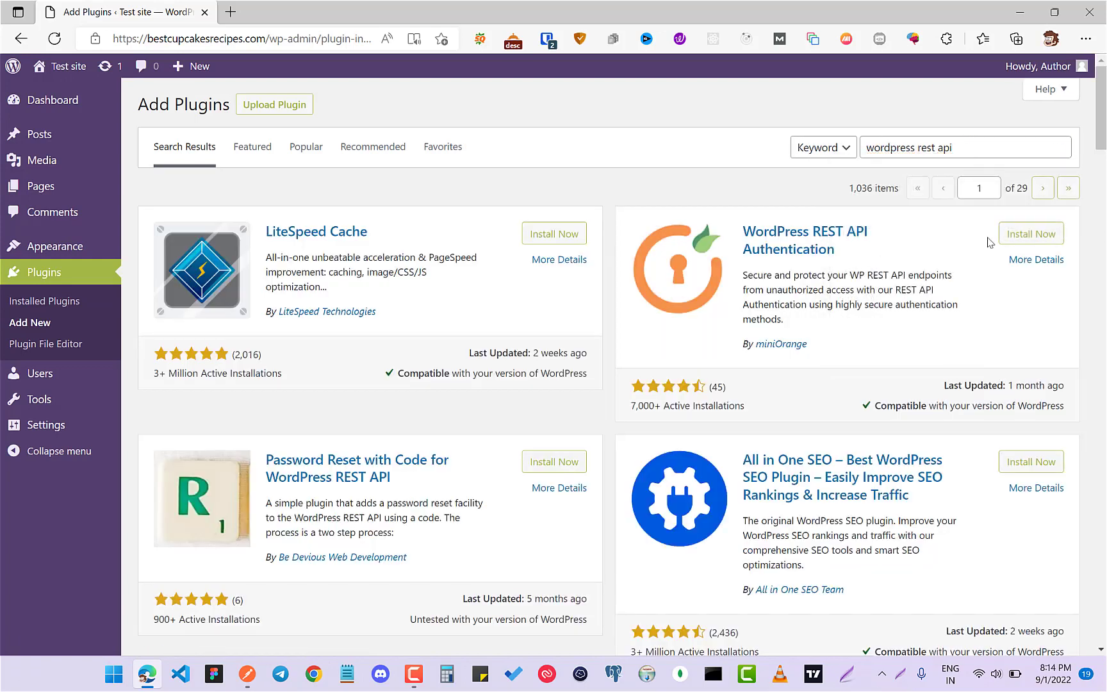
Install and activate the WordPress REST API Authentication plugin by miniOrange
{"action": "left_click", "coordinate": [1038, 235]}
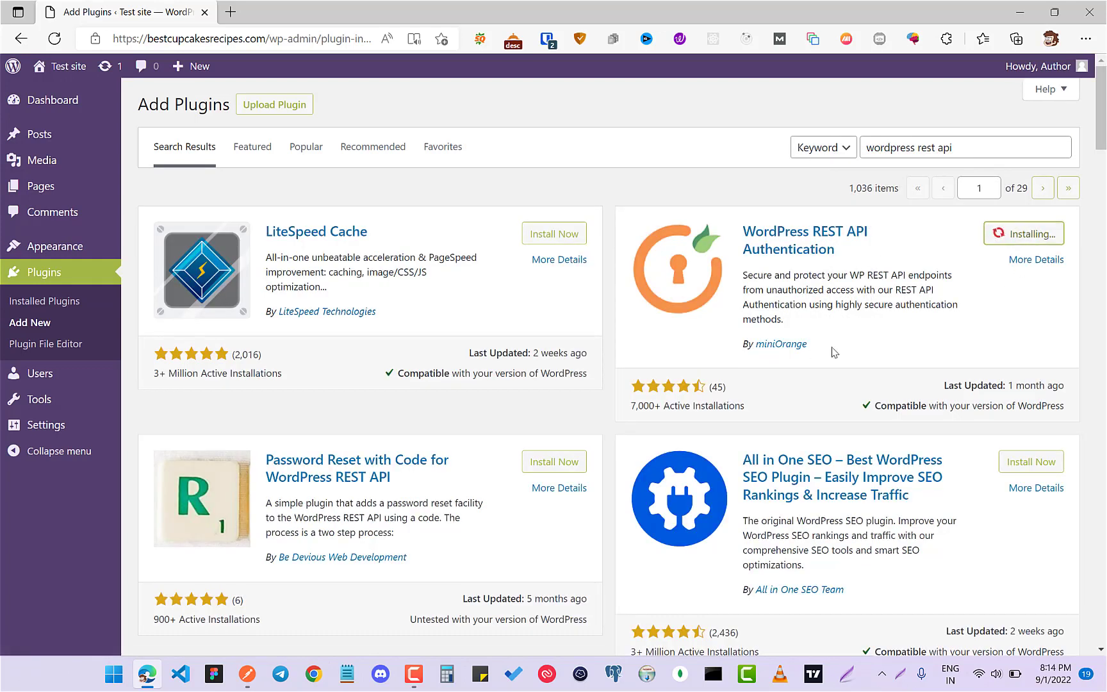
{"action": "left_click_drag", "start_coordinate": [833, 351], "coordinate": [740, 346]}
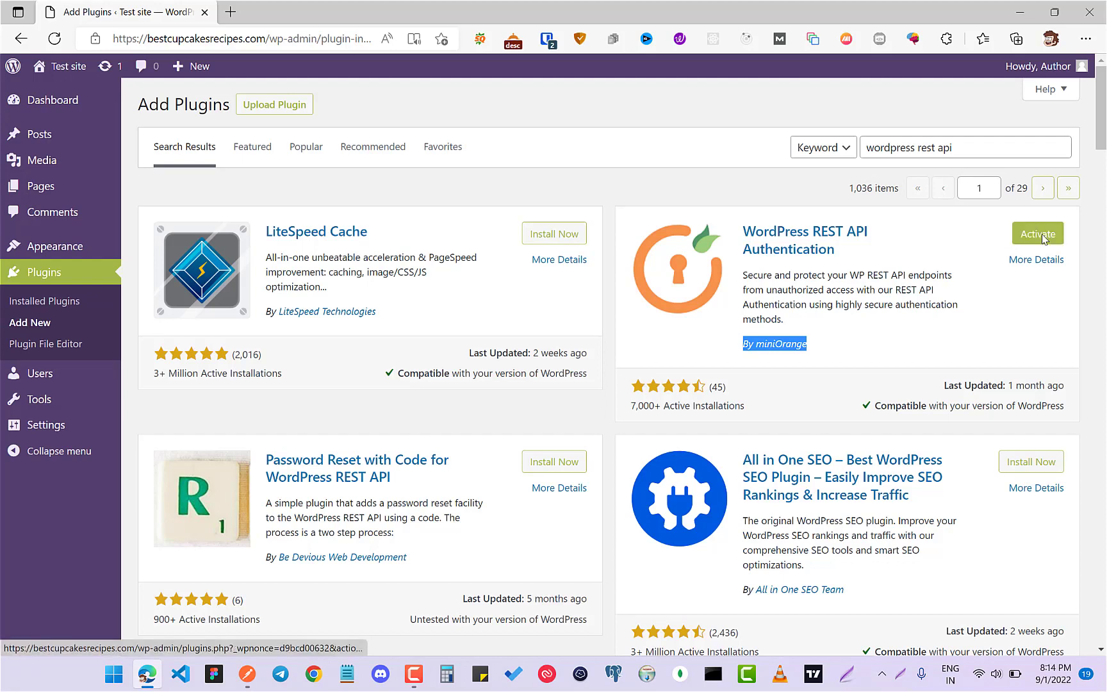
{"action": "left_click", "coordinate": [1042, 235]}
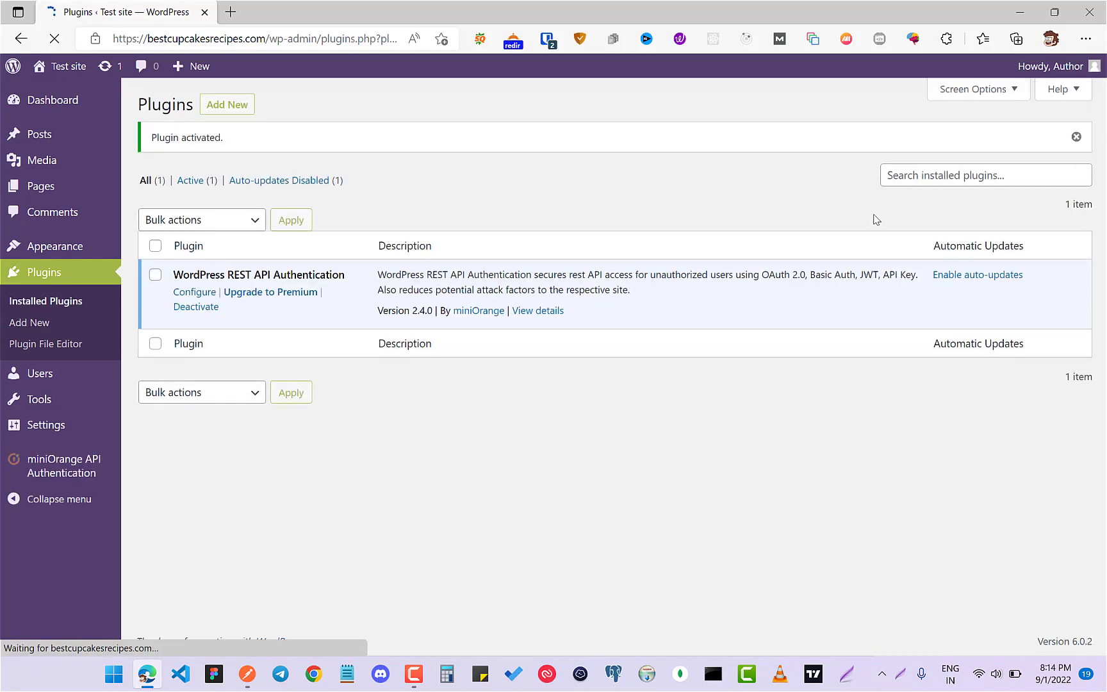
Choose Basic Authentication in the miniOrange API Authentication settings and continue
{"action": "left_click", "coordinate": [77, 479]}
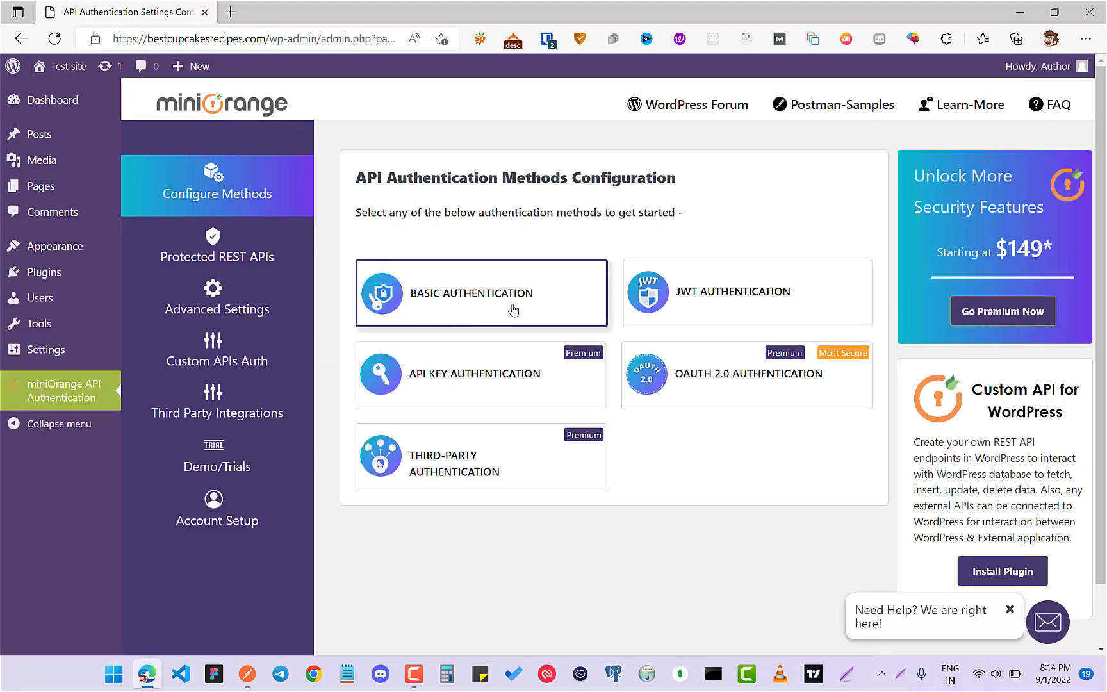
{"action": "left_click", "coordinate": [512, 310]}
{"action": "scroll", "coordinate": [794, 328], "scroll_direction": "down", "scroll_amount": 1}
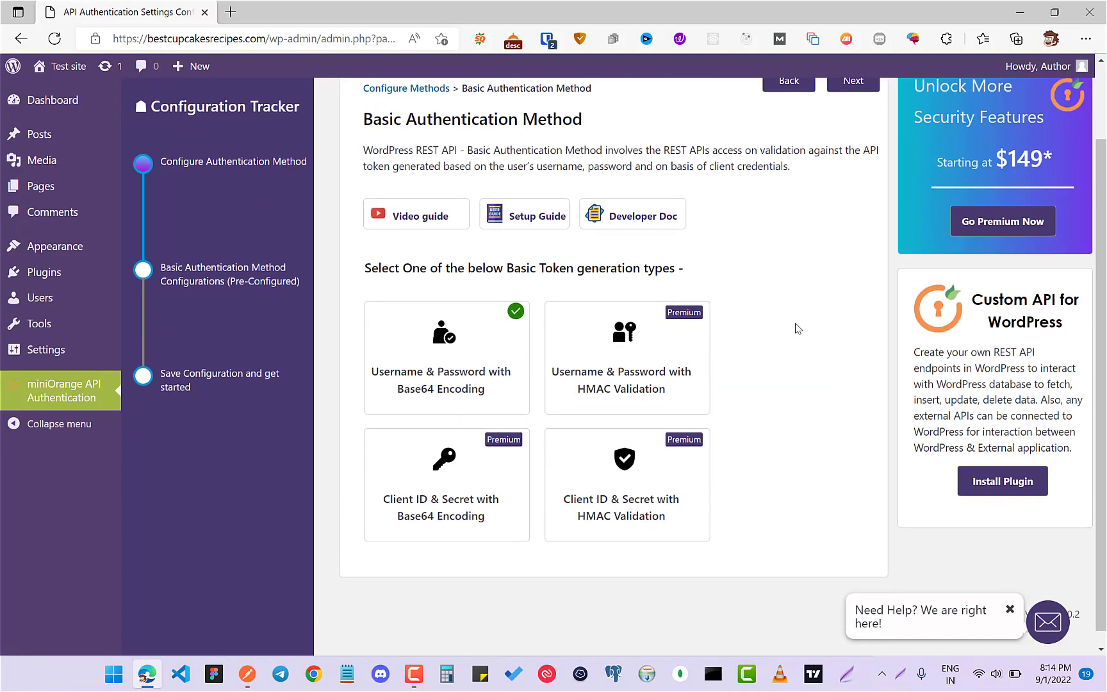
{"action": "scroll", "coordinate": [511, 349], "scroll_direction": "up", "scroll_amount": 1}
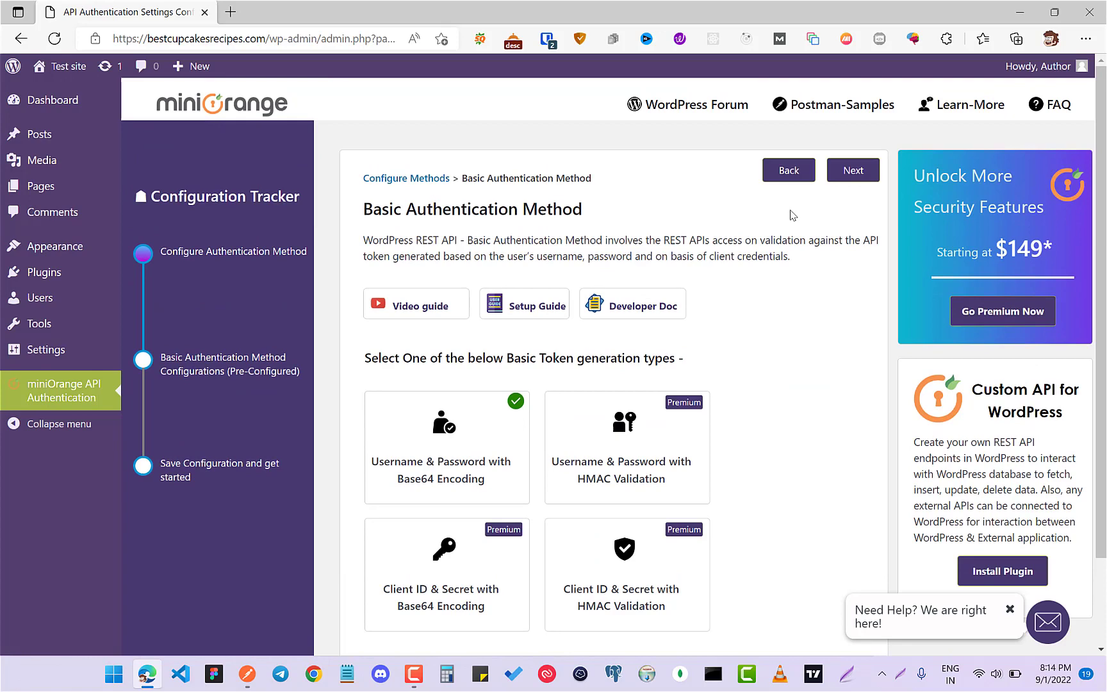
{"action": "left_click", "coordinate": [853, 172]}
Test the posts endpoint with username admin and its password
{"action": "left_click", "coordinate": [491, 432]}
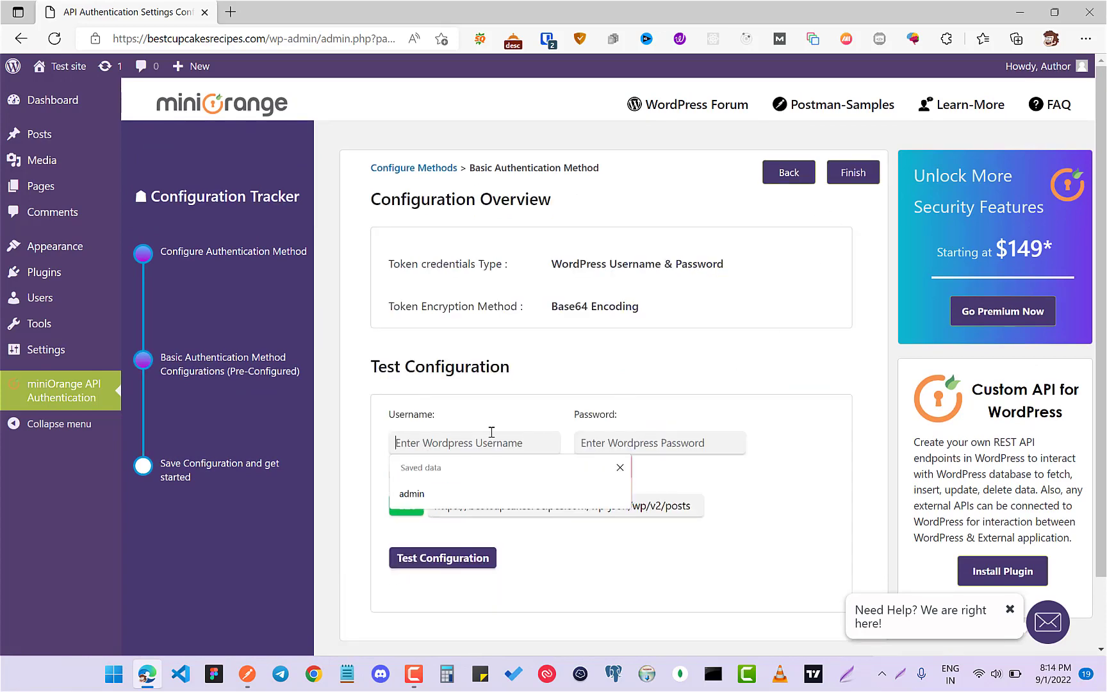
{"action": "key", "text": "Down"}
{"action": "key", "text": "Return"}
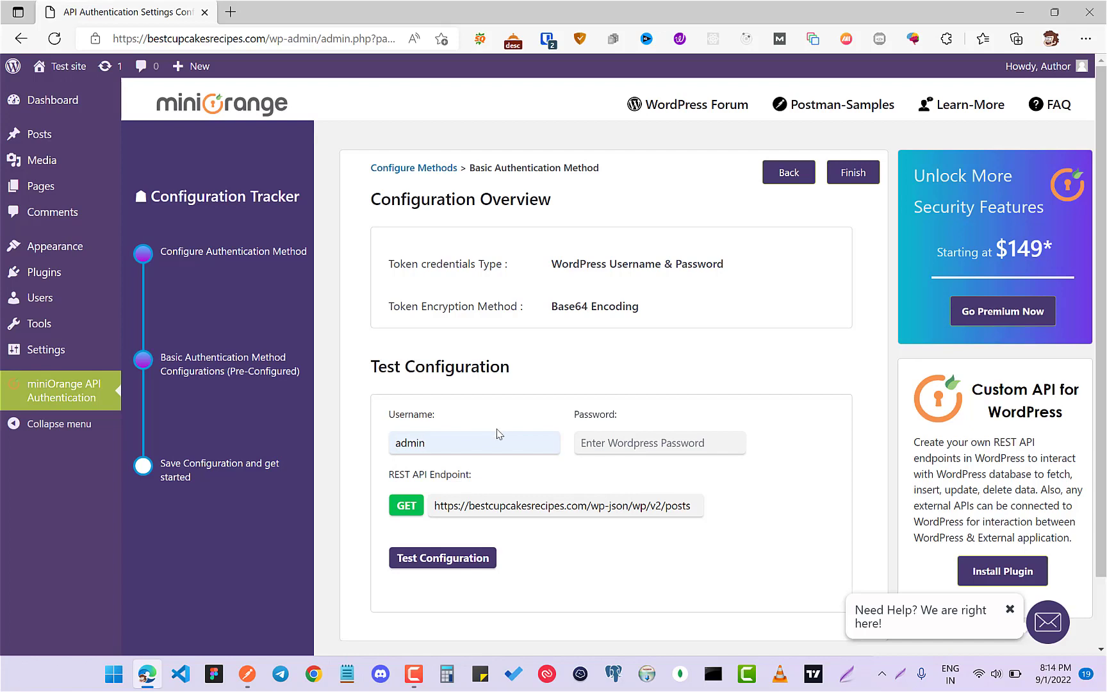
{"action": "mouse_move", "coordinate": [1038, 66]}
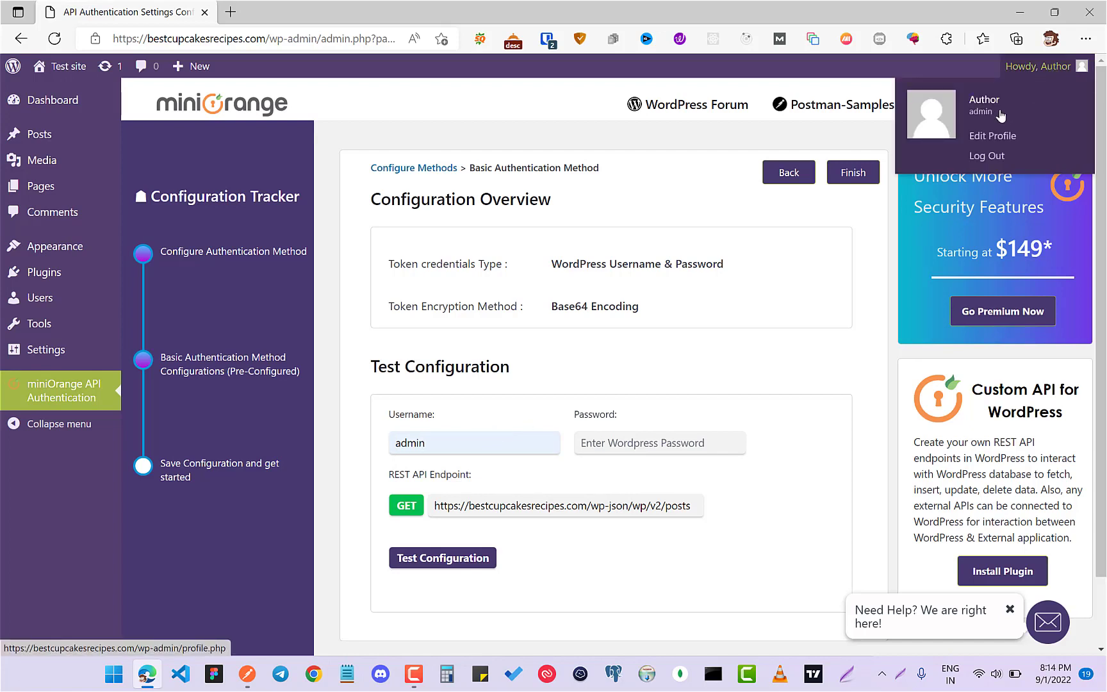
{"action": "left_click", "coordinate": [673, 443]}
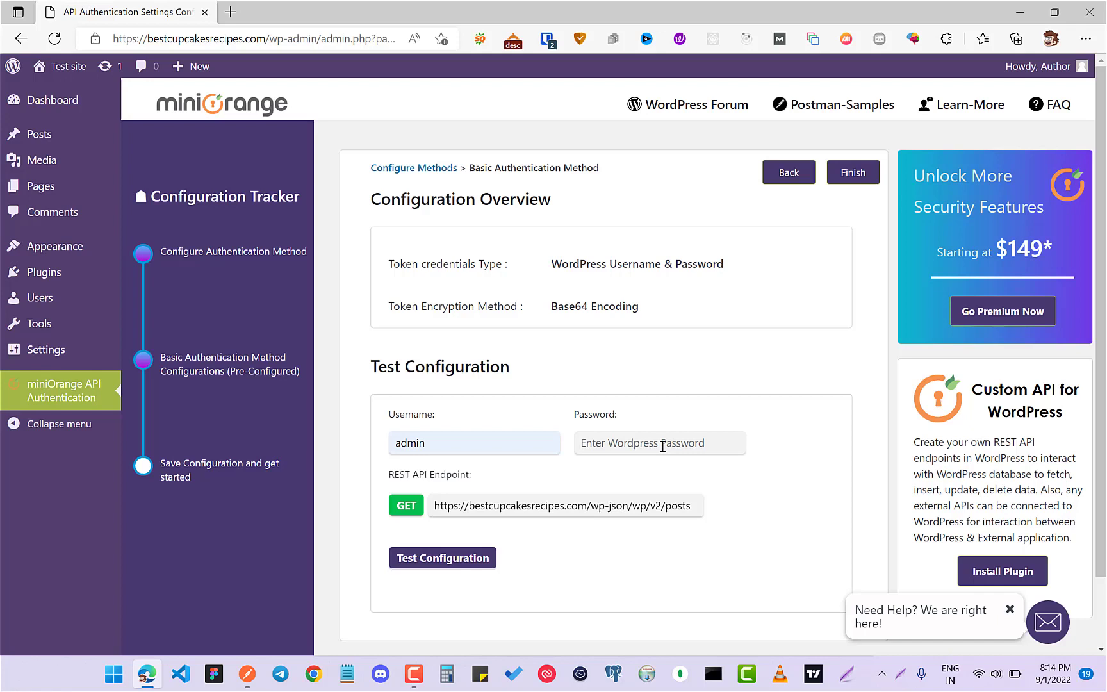
{"action": "type", "text": "ad"}
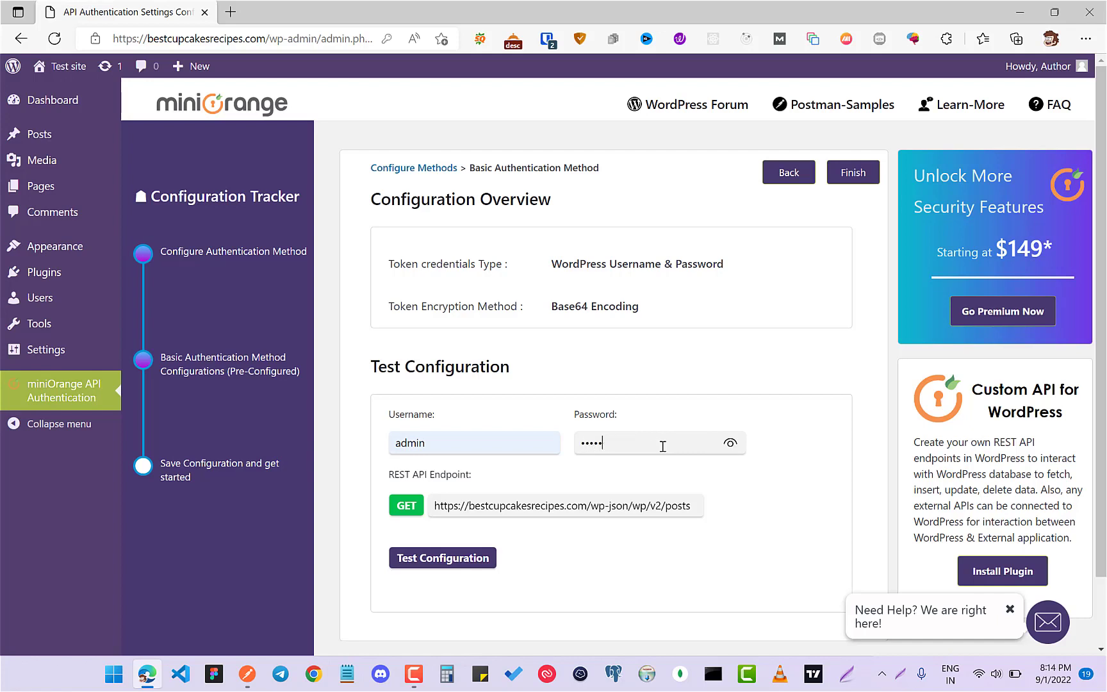
{"action": "key", "text": "BackSpace"}
{"action": "key", "text": "BackSpace"}
{"action": "key", "text": "Return"}
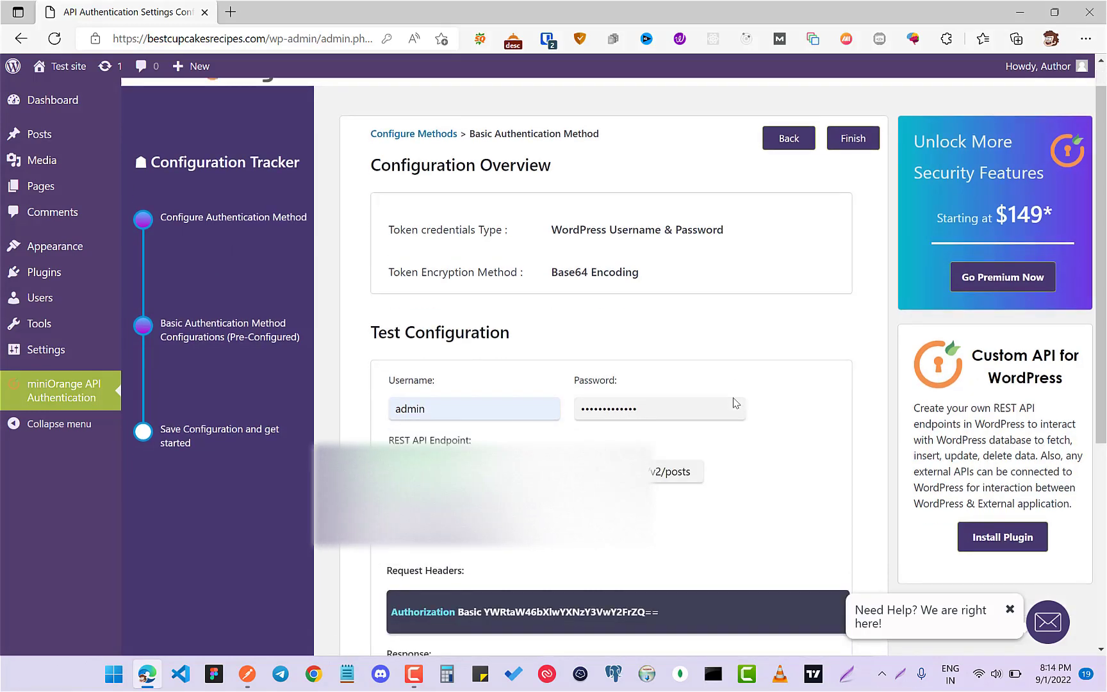
{"action": "scroll", "coordinate": [685, 412], "scroll_direction": "down", "scroll_amount": 1}
{"action": "scroll", "coordinate": [684, 412], "scroll_direction": "down", "scroll_amount": 1}
{"action": "scroll", "coordinate": [683, 412], "scroll_direction": "down", "scroll_amount": 3}
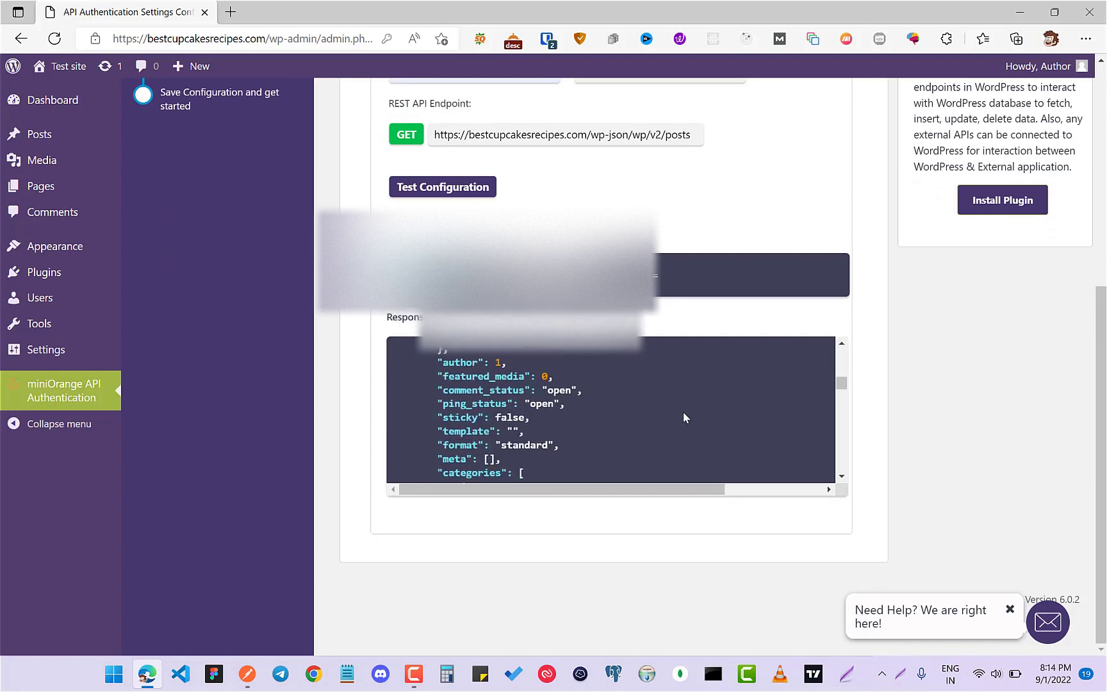
{"action": "scroll", "coordinate": [684, 412], "scroll_direction": "down", "scroll_amount": 3}
{"action": "scroll", "coordinate": [683, 412], "scroll_direction": "up", "scroll_amount": 1}
{"action": "scroll", "coordinate": [675, 411], "scroll_direction": "up", "scroll_amount": 2}
{"action": "scroll", "coordinate": [675, 410], "scroll_direction": "up", "scroll_amount": 2}
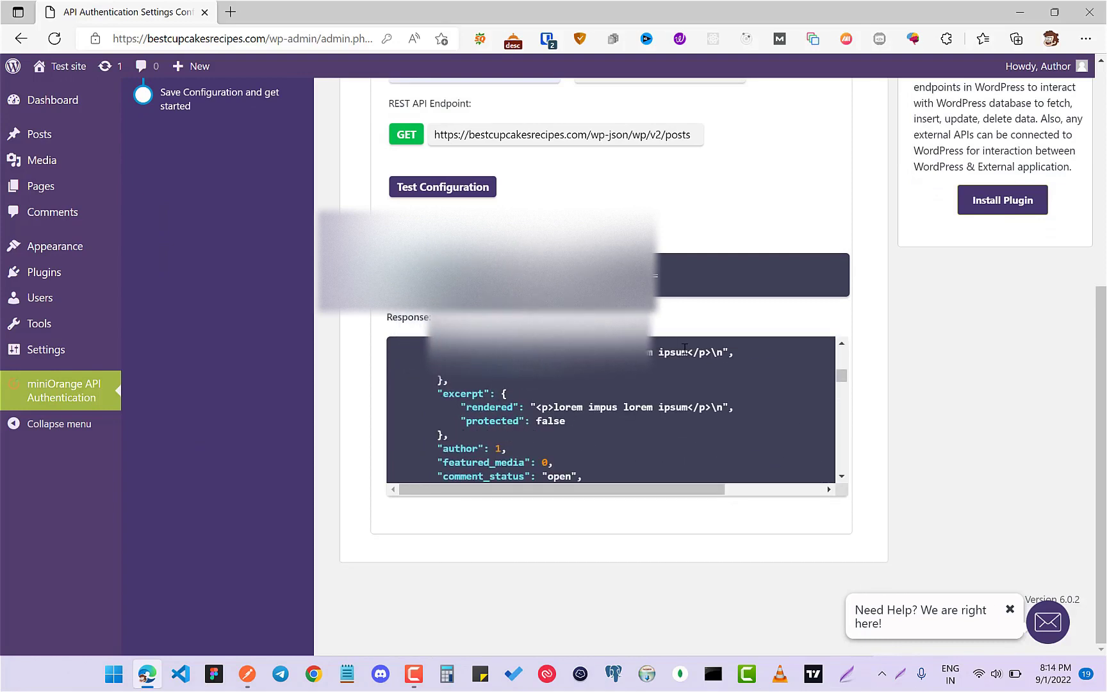
{"action": "scroll", "coordinate": [679, 398], "scroll_direction": "up", "scroll_amount": 2}
{"action": "scroll", "coordinate": [704, 329], "scroll_direction": "up", "scroll_amount": 3}
{"action": "scroll", "coordinate": [717, 440], "scroll_direction": "down", "scroll_amount": 2}
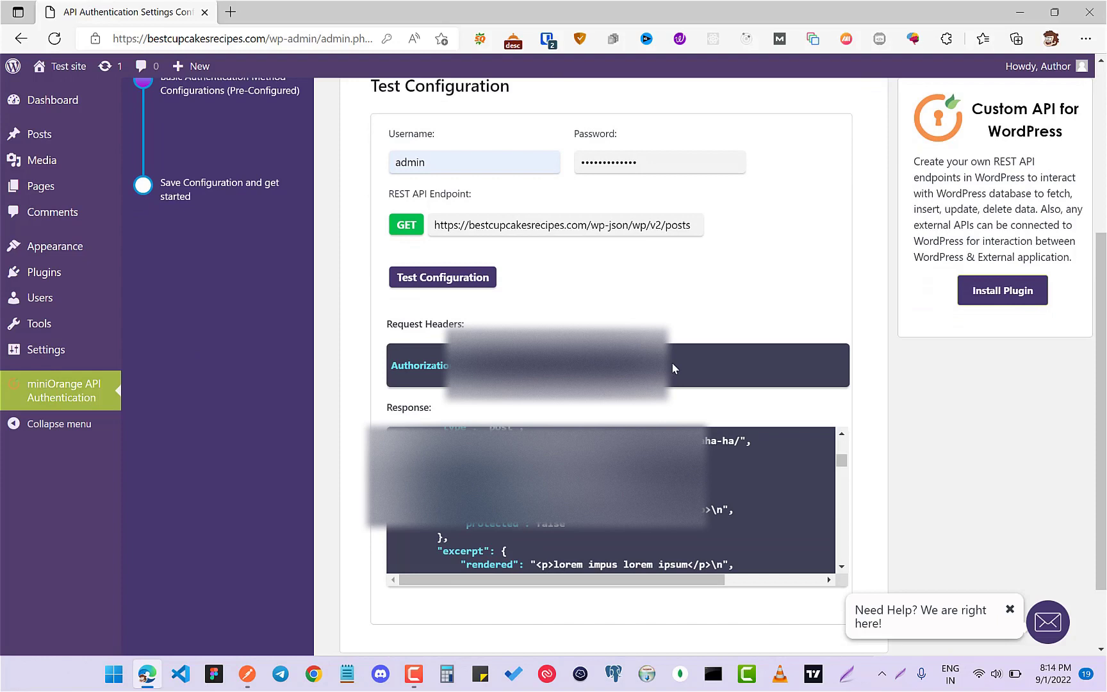
{"action": "left_click_drag", "start_coordinate": [671, 363], "coordinate": [384, 358]}
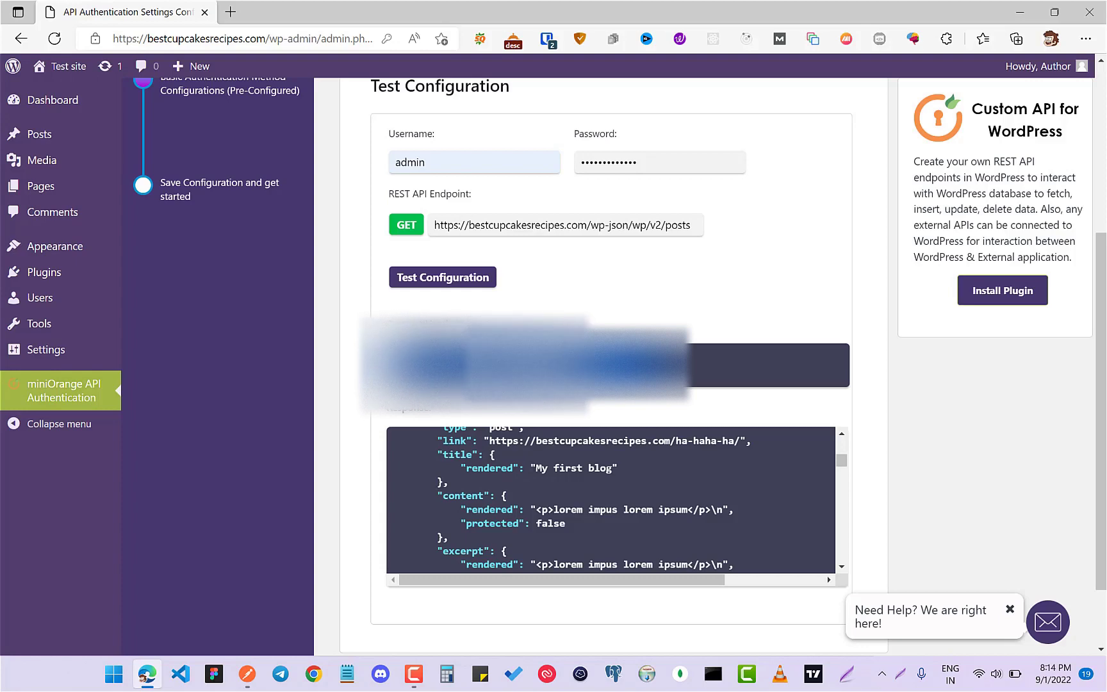
{"action": "scroll", "coordinate": [549, 425], "scroll_direction": "up", "scroll_amount": 2}
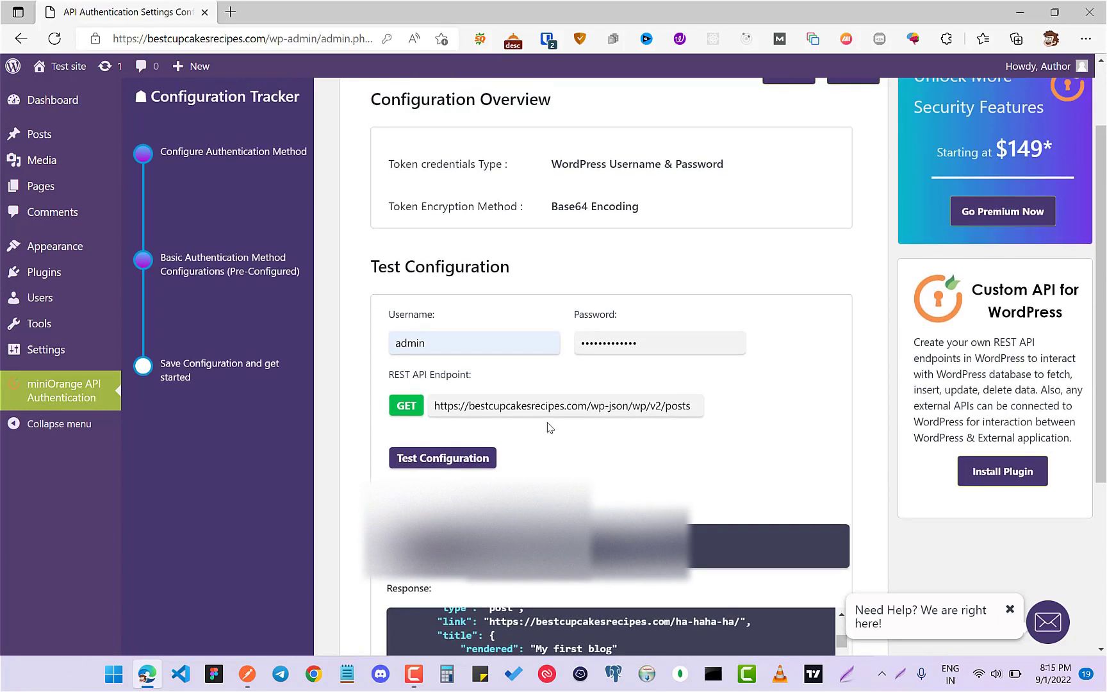
Copy the WordPress posts endpoint URL into Postman's request URL field
{"action": "left_click", "coordinate": [247, 674]}
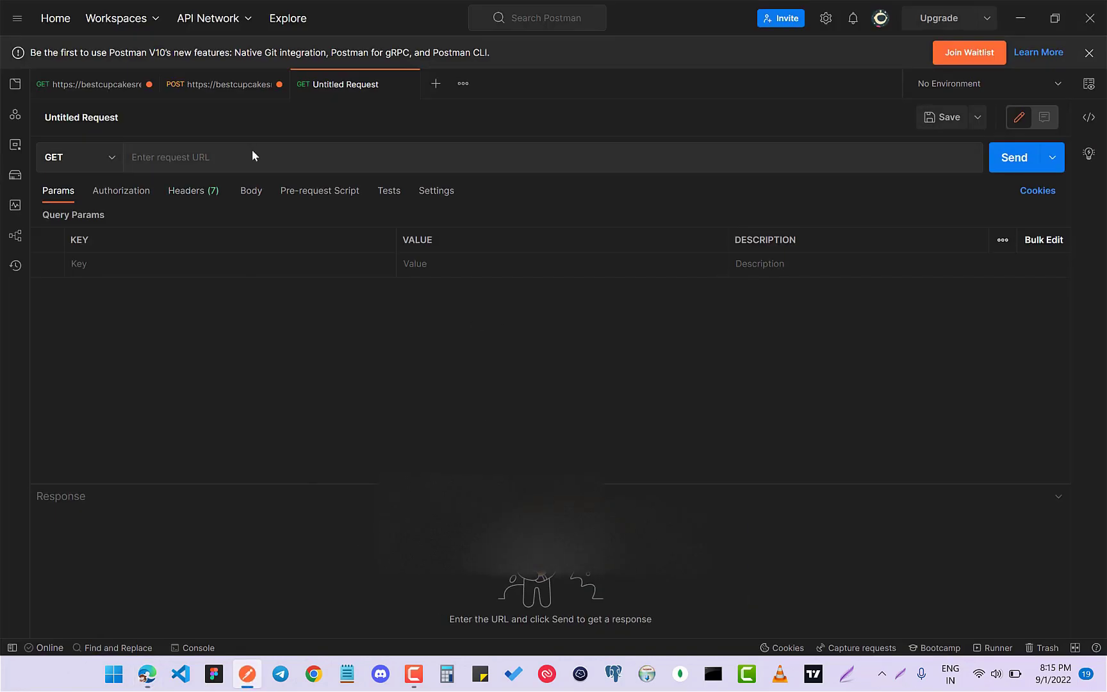
{"action": "left_click", "coordinate": [147, 674]}
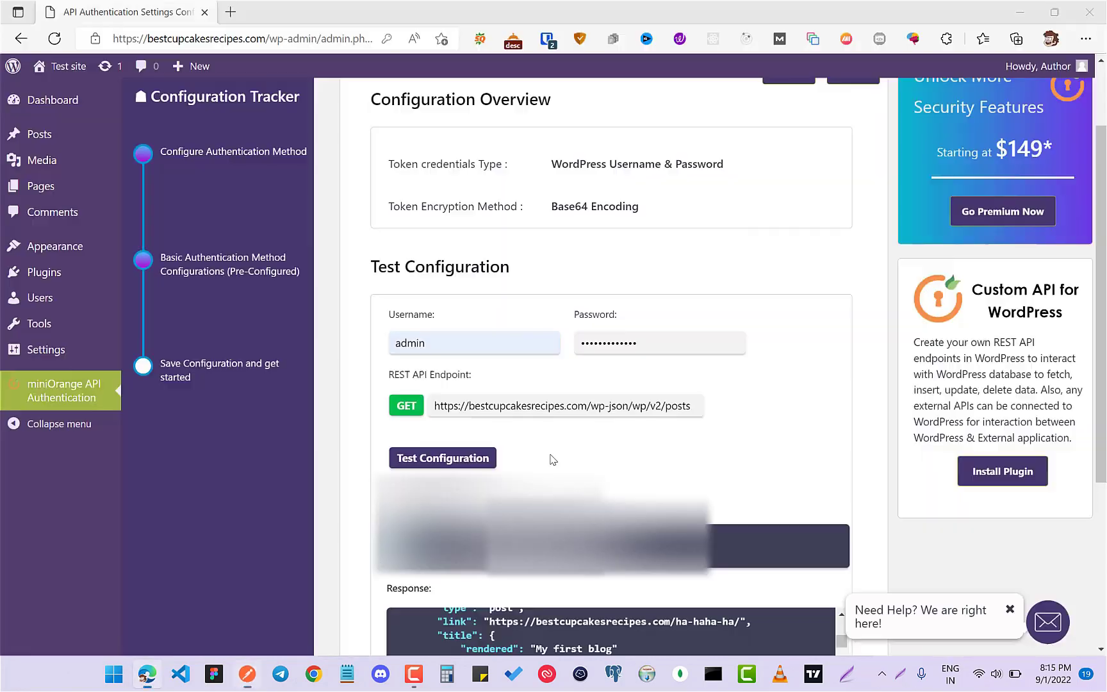
{"action": "triple_click", "coordinate": [586, 405]}
{"action": "key", "text": "ctrl+c"}
{"action": "key", "text": "alt+Tab"}
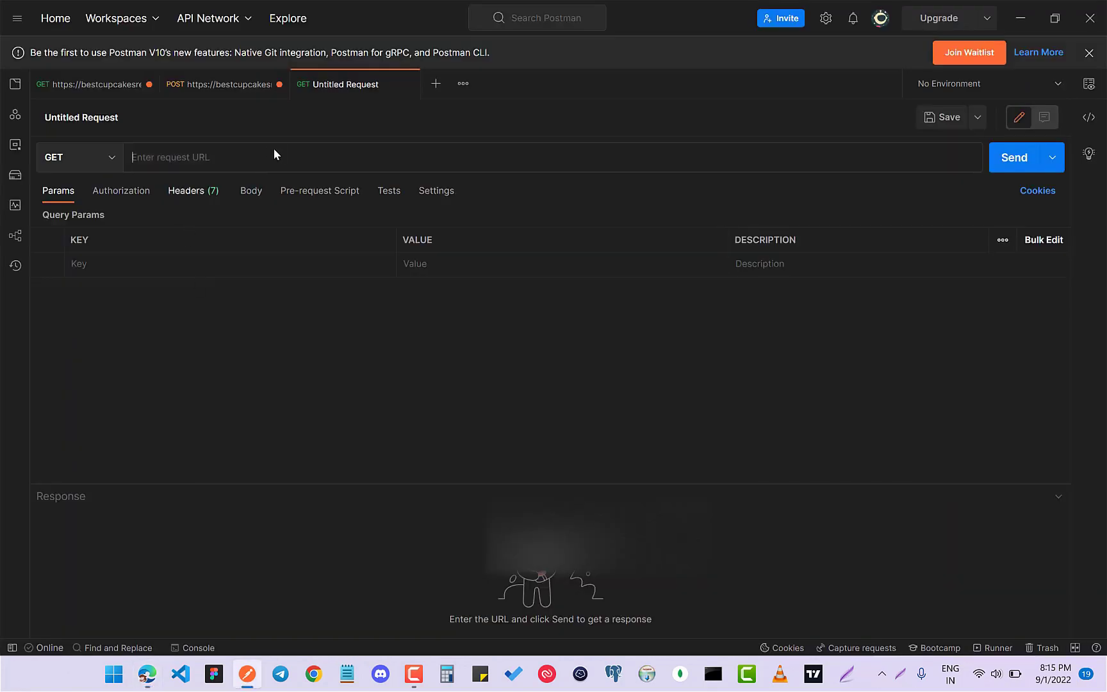
{"action": "left_click", "coordinate": [273, 154]}
{"action": "key", "text": "ctrl+v"}
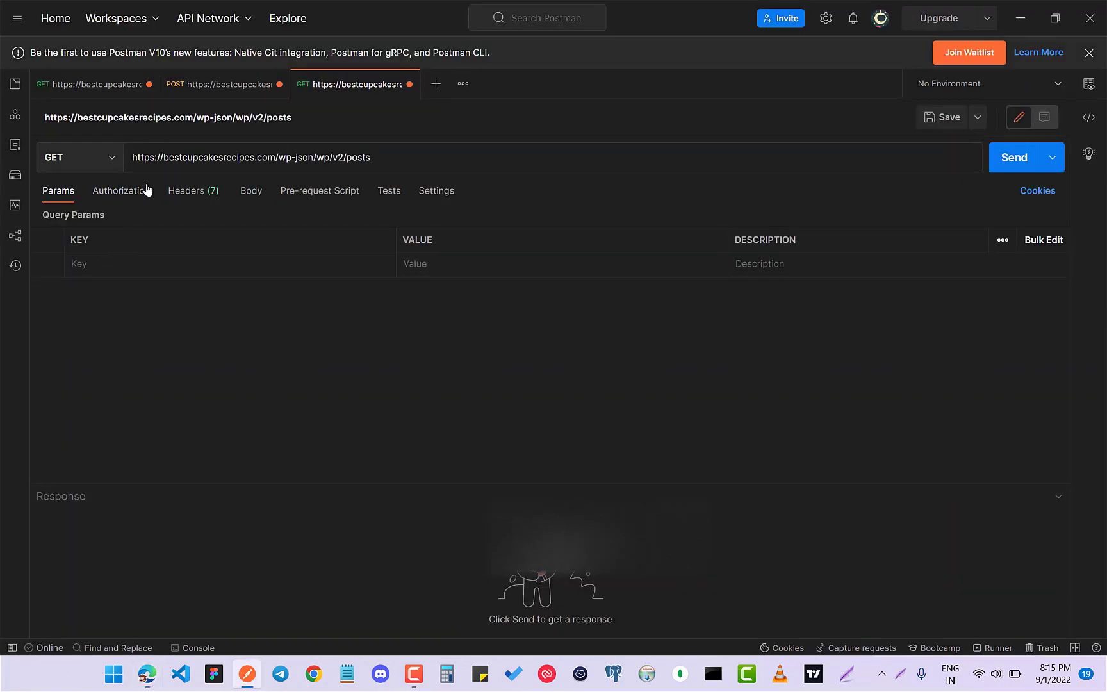
Set the Postman request's Authorization type to Basic Auth
{"action": "left_click", "coordinate": [125, 190]}
{"action": "left_click", "coordinate": [227, 231]}
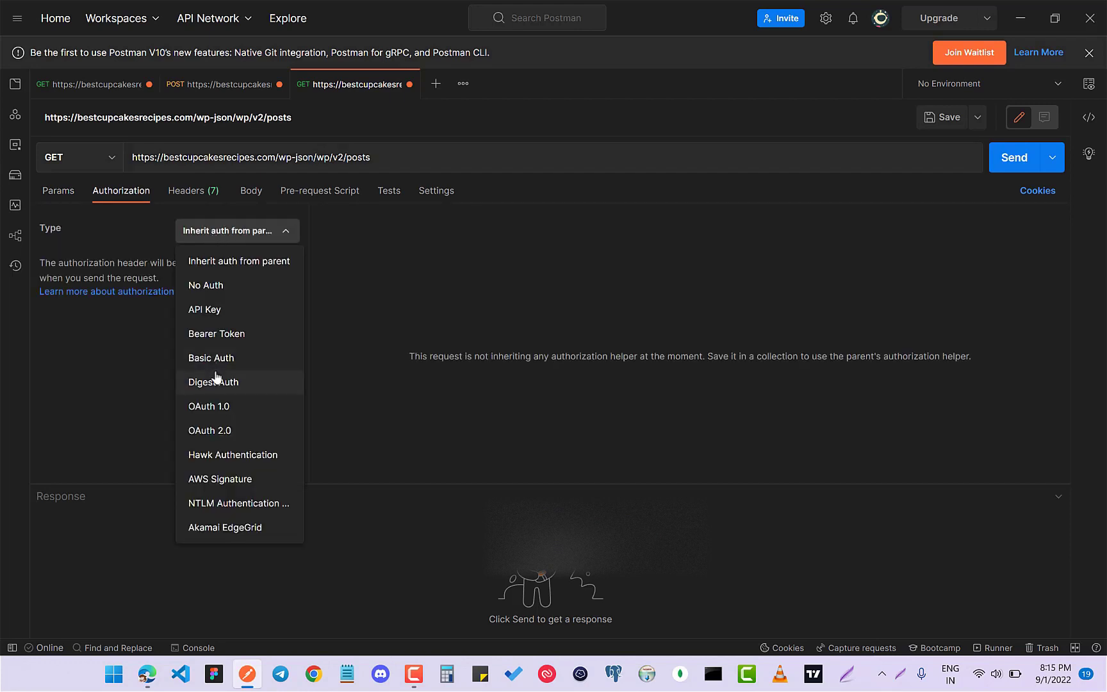
{"action": "left_click", "coordinate": [234, 359]}
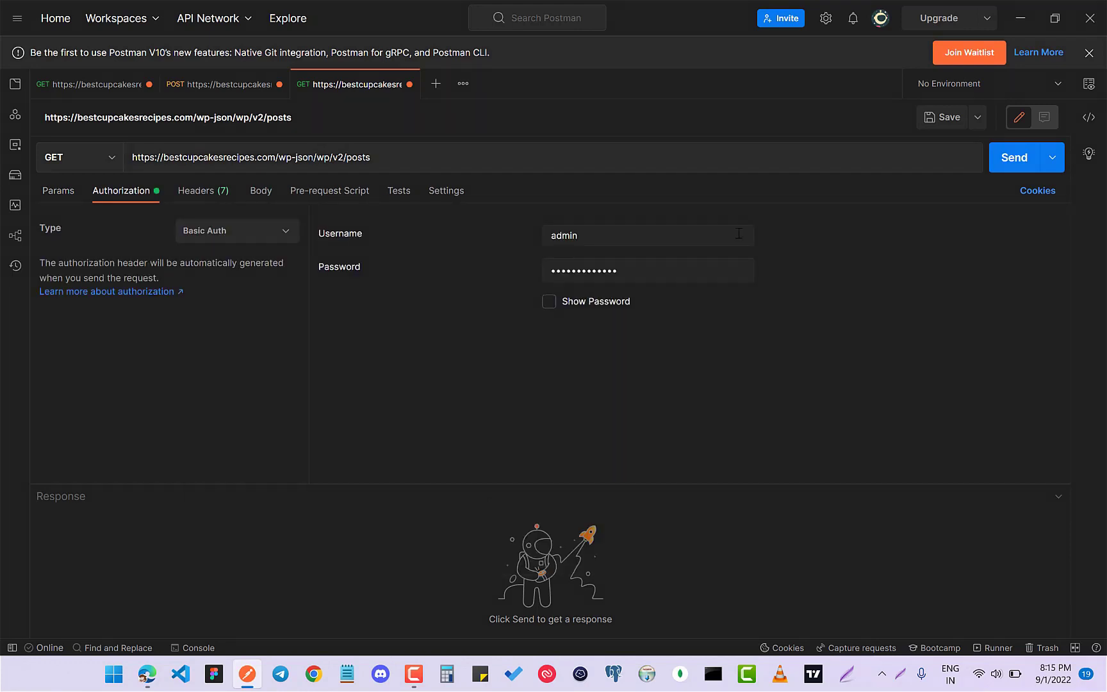
{"action": "left_click_drag", "start_coordinate": [632, 271], "coordinate": [519, 269]}
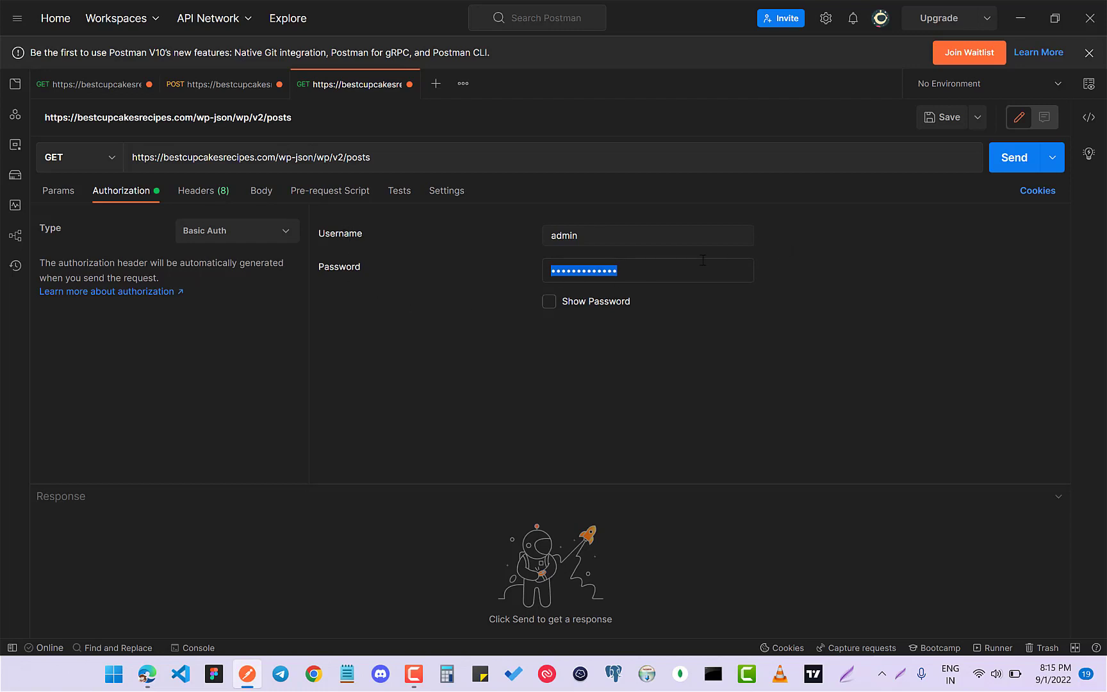
Add an Authorization header using the value from the WordPress test page
{"action": "left_click", "coordinate": [219, 198]}
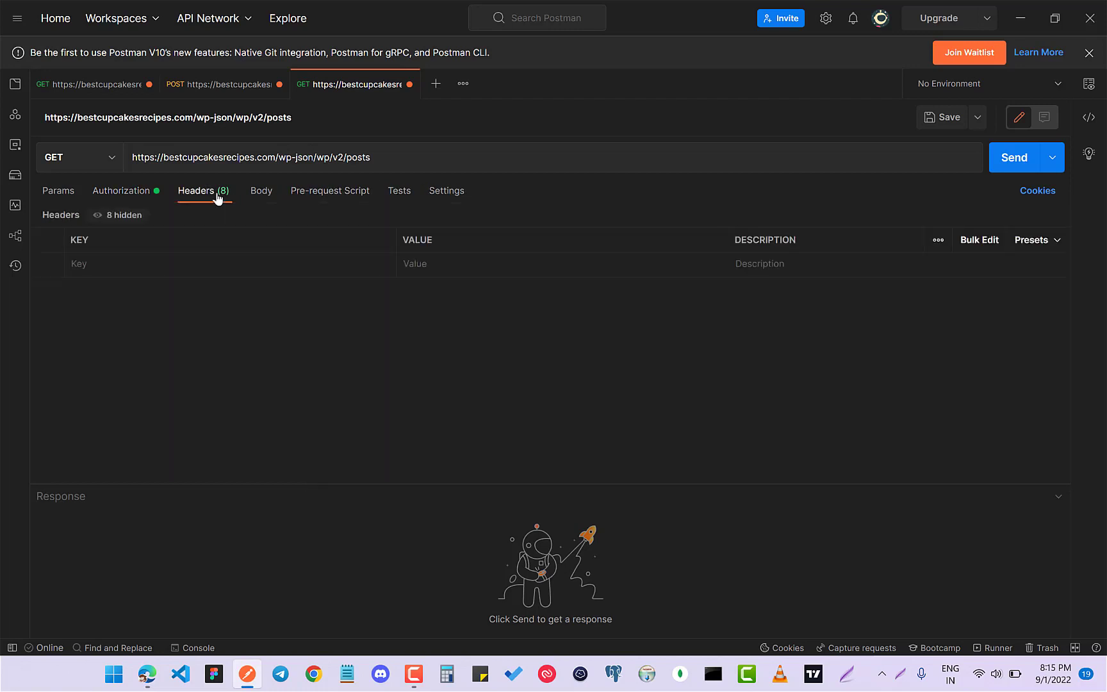
{"action": "left_click", "coordinate": [142, 265]}
{"action": "type", "text": "A"}
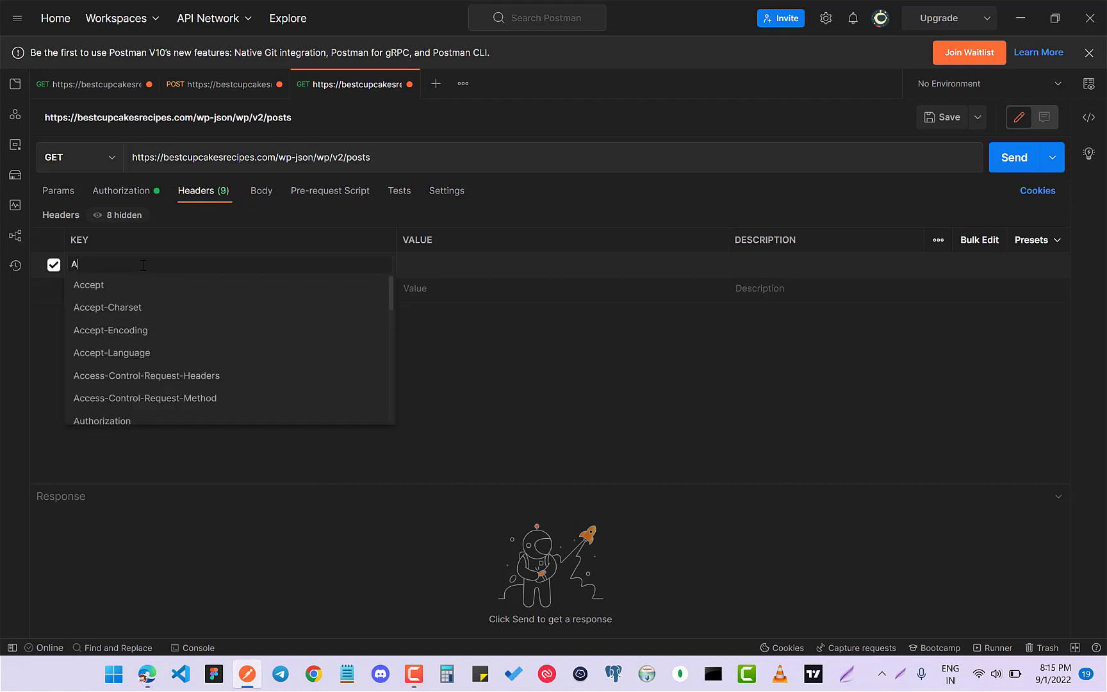
{"action": "type", "text": "uth"}
{"action": "key", "text": "Down"}
{"action": "key", "text": "Return"}
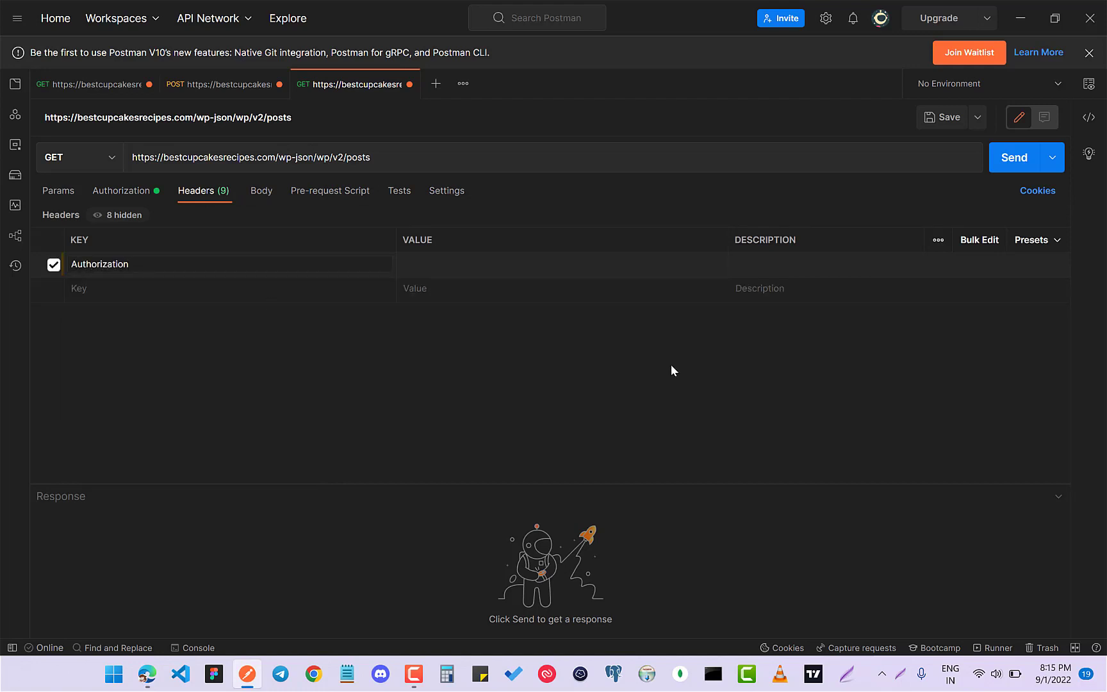
{"action": "key", "text": "alt+Tab"}
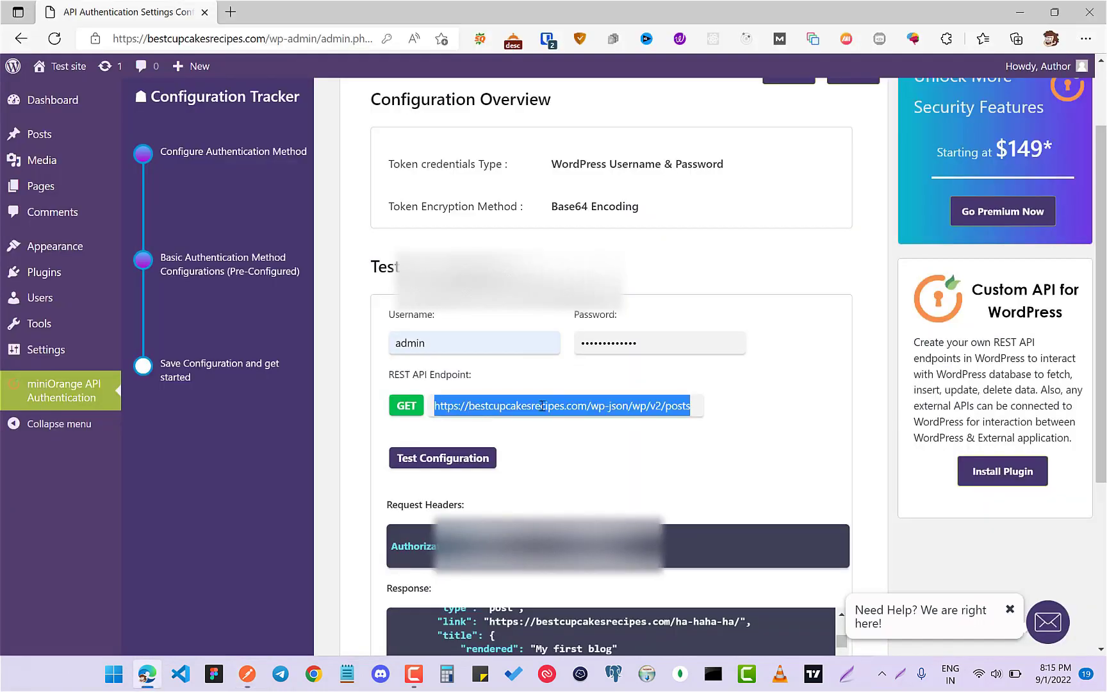
{"action": "left_click", "coordinate": [542, 495]}
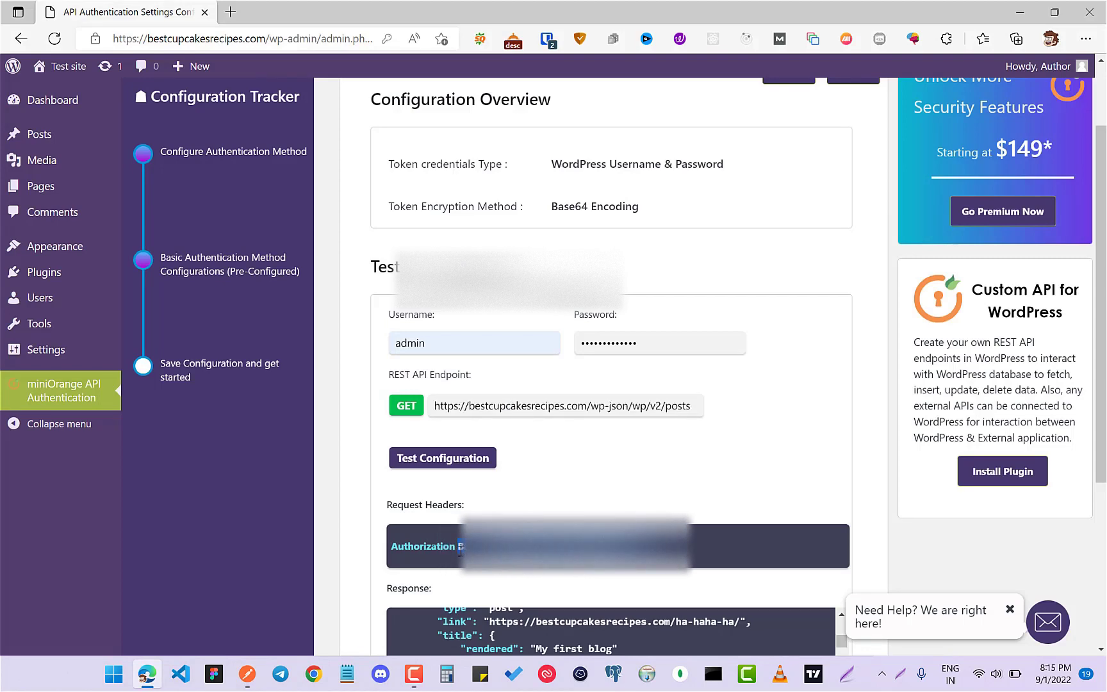
{"action": "key", "text": "alt+Tab"}
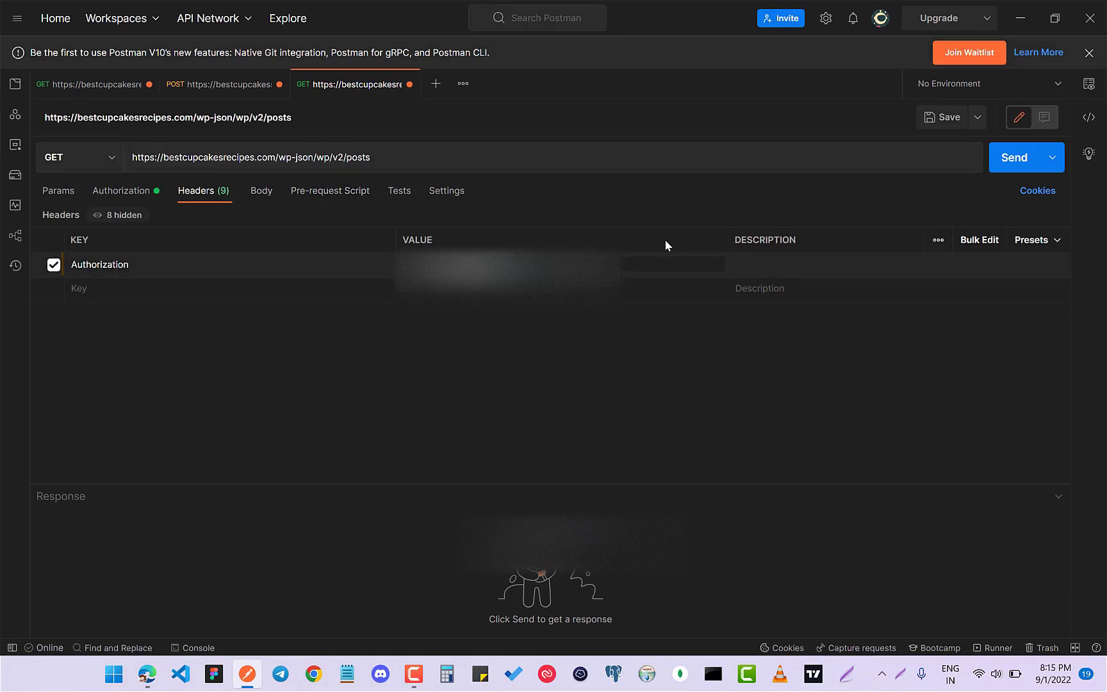
Send the GET posts request and enlarge the panes to read the 200 OK JSON
{"action": "key", "text": "ctrl+Return"}
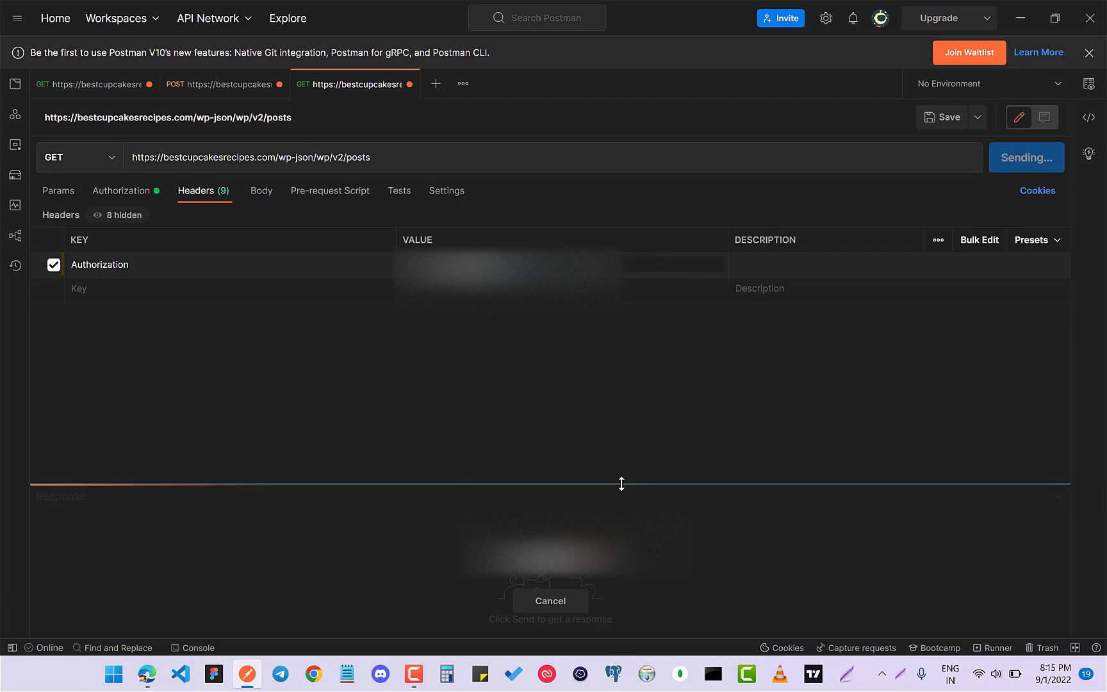
{"action": "mouse_move", "coordinate": [620, 484]}
{"action": "left_mouse_down"}
{"action": "mouse_move", "coordinate": [619, 356]}
{"action": "mouse_move", "coordinate": [605, 352]}
{"action": "left_mouse_up"}
{"action": "scroll", "coordinate": [562, 359], "scroll_direction": "down", "scroll_amount": 4}
{"action": "scroll", "coordinate": [520, 365], "scroll_direction": "up", "scroll_amount": 4}
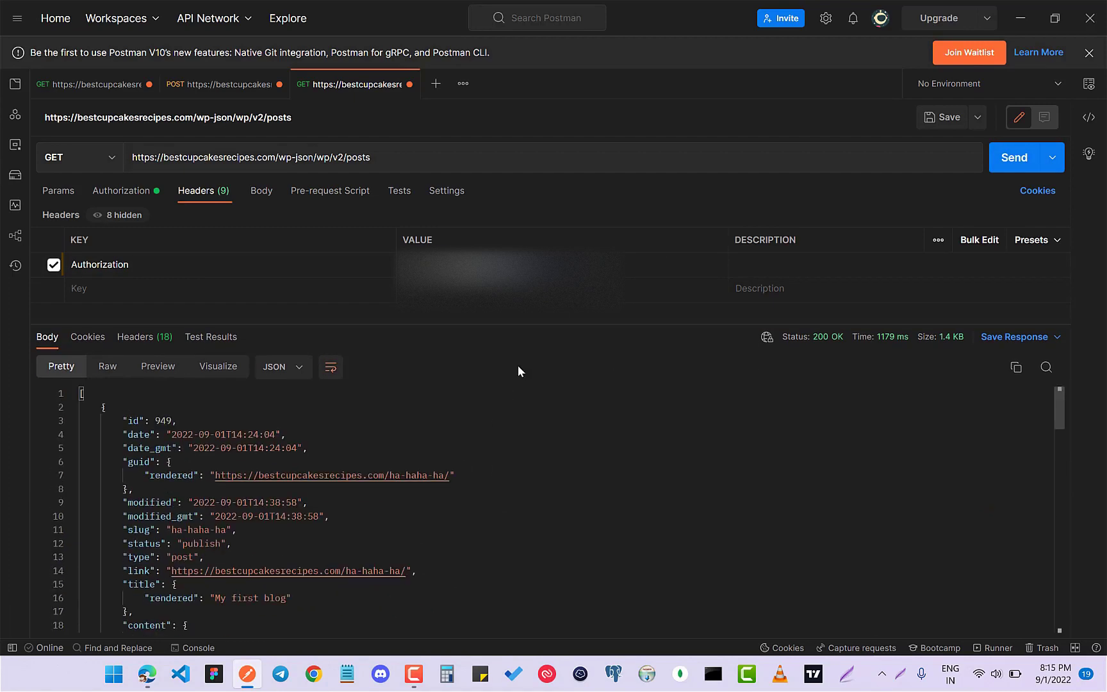
{"action": "left_click_drag", "start_coordinate": [513, 326], "coordinate": [509, 399]}
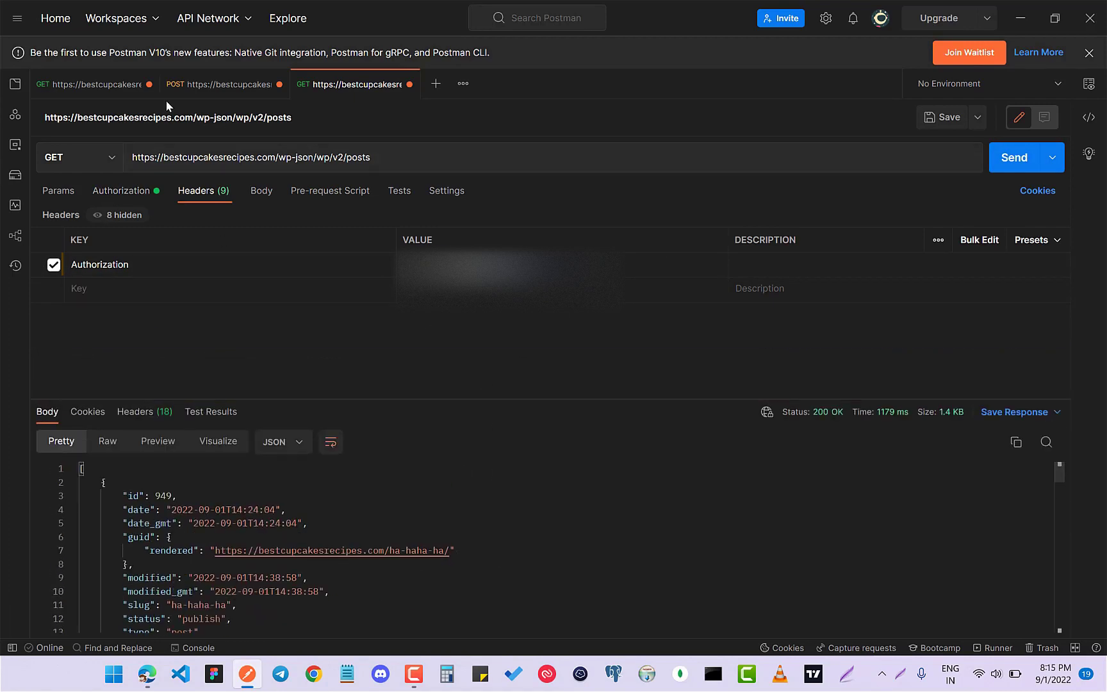
Switch the request to POST with a raw JSON body
{"action": "left_click", "coordinate": [100, 158]}
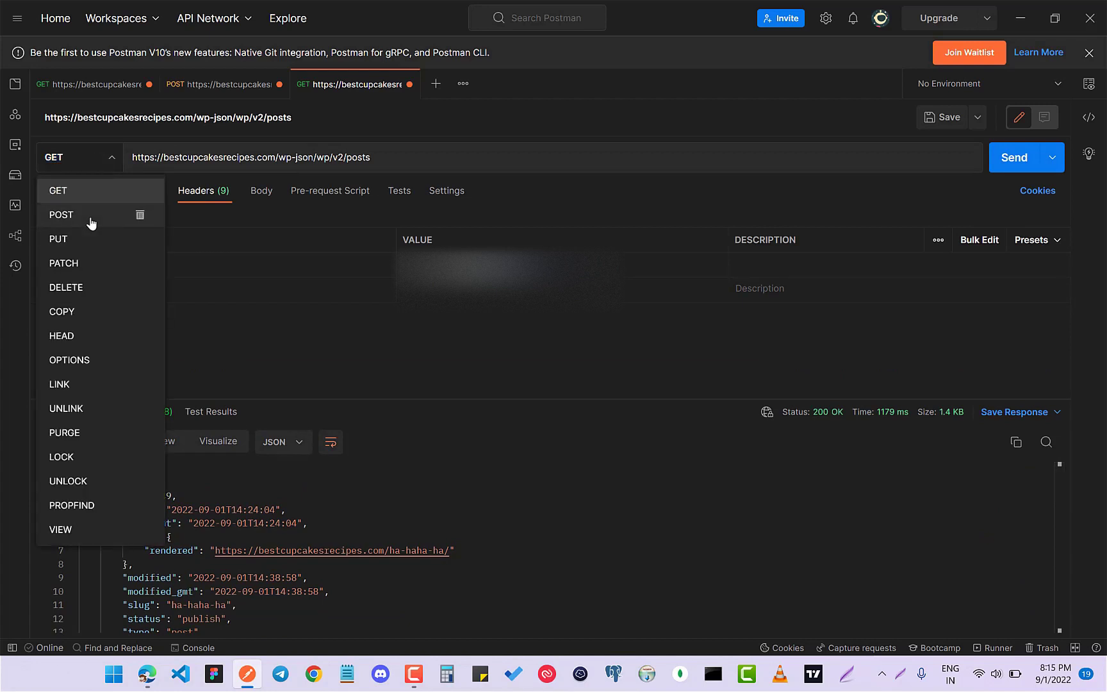
{"action": "left_click", "coordinate": [87, 216]}
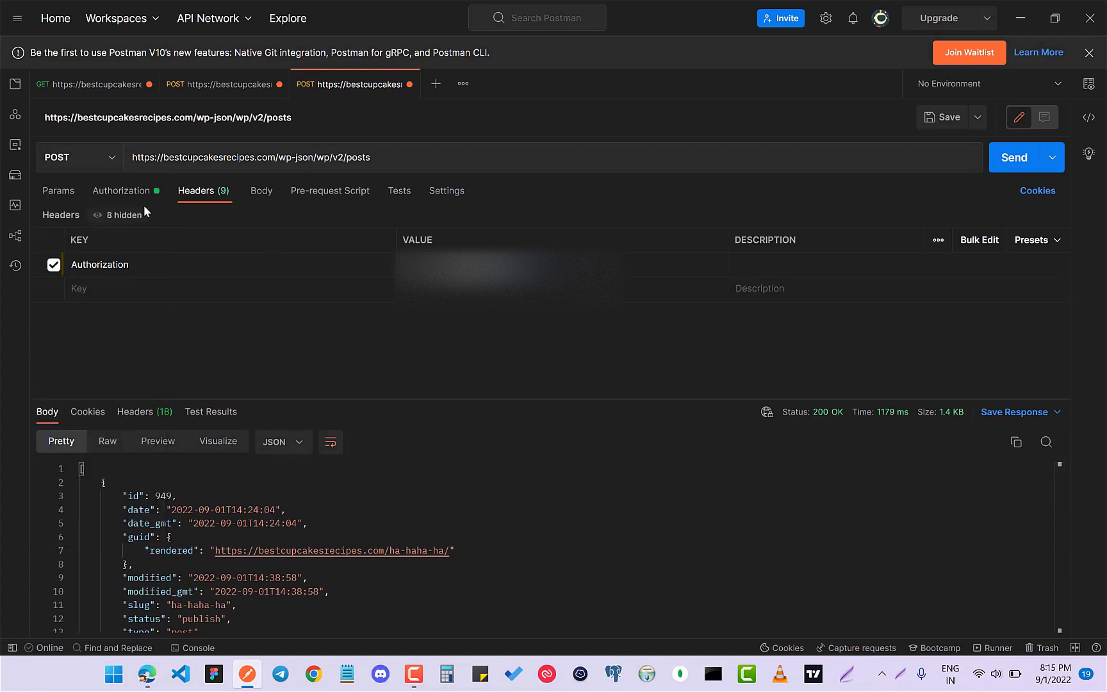
{"action": "left_click", "coordinate": [260, 192]}
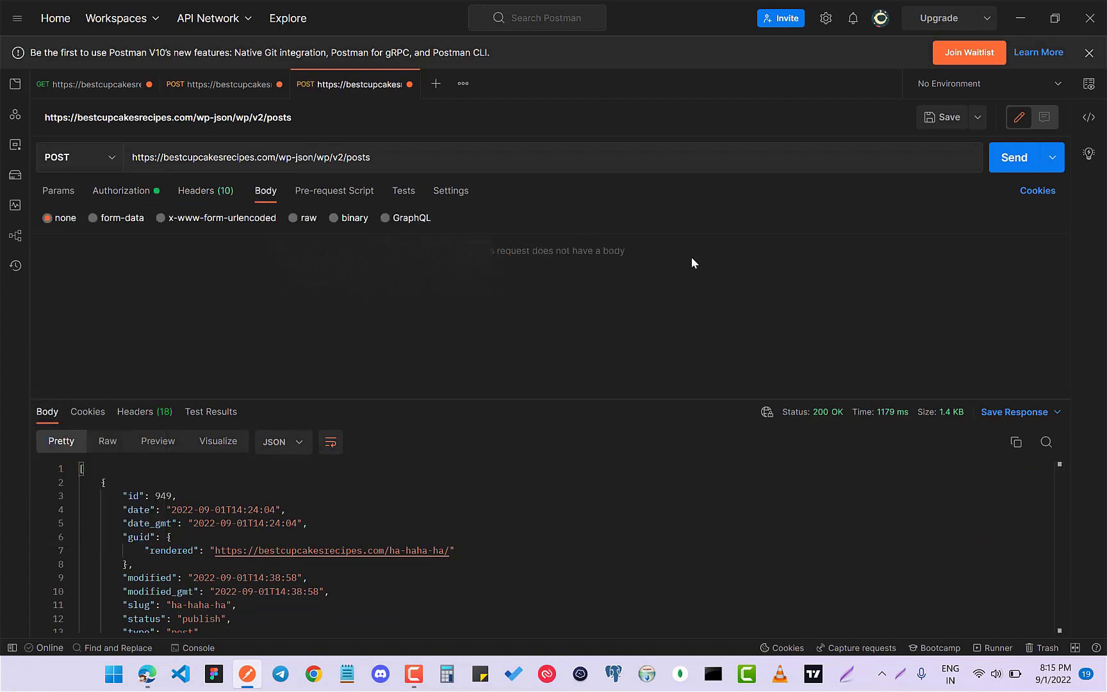
{"action": "left_click", "coordinate": [295, 218]}
{"action": "left_click", "coordinate": [475, 226]}
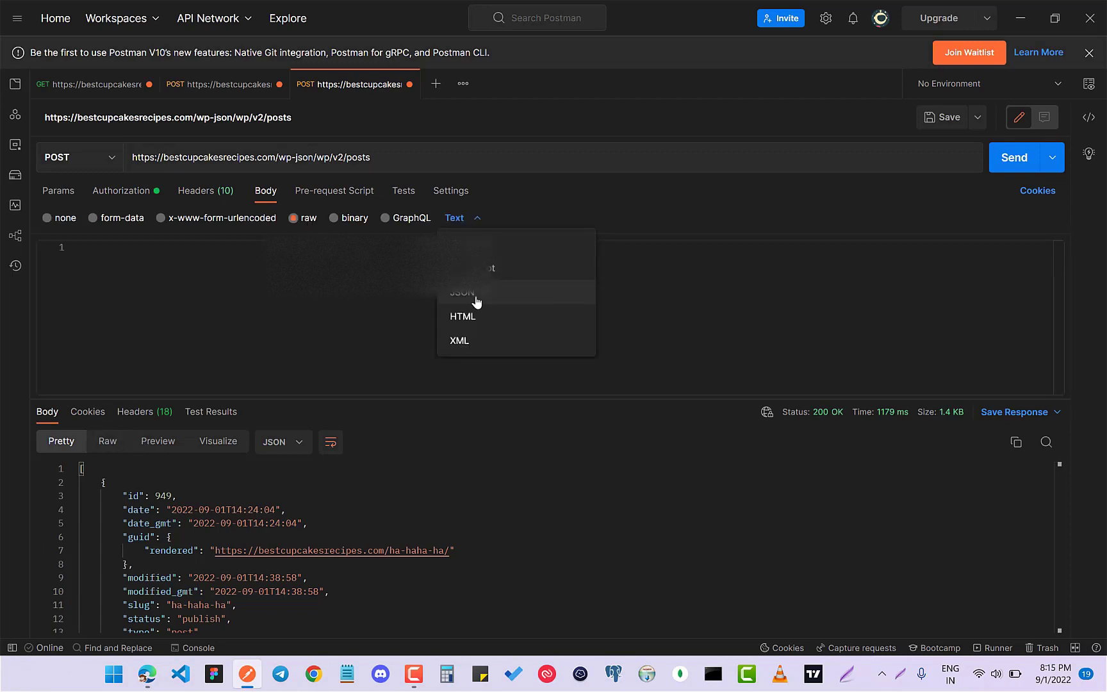
{"action": "left_click", "coordinate": [476, 298]}
{"action": "left_click_drag", "start_coordinate": [612, 394], "coordinate": [458, 244]}
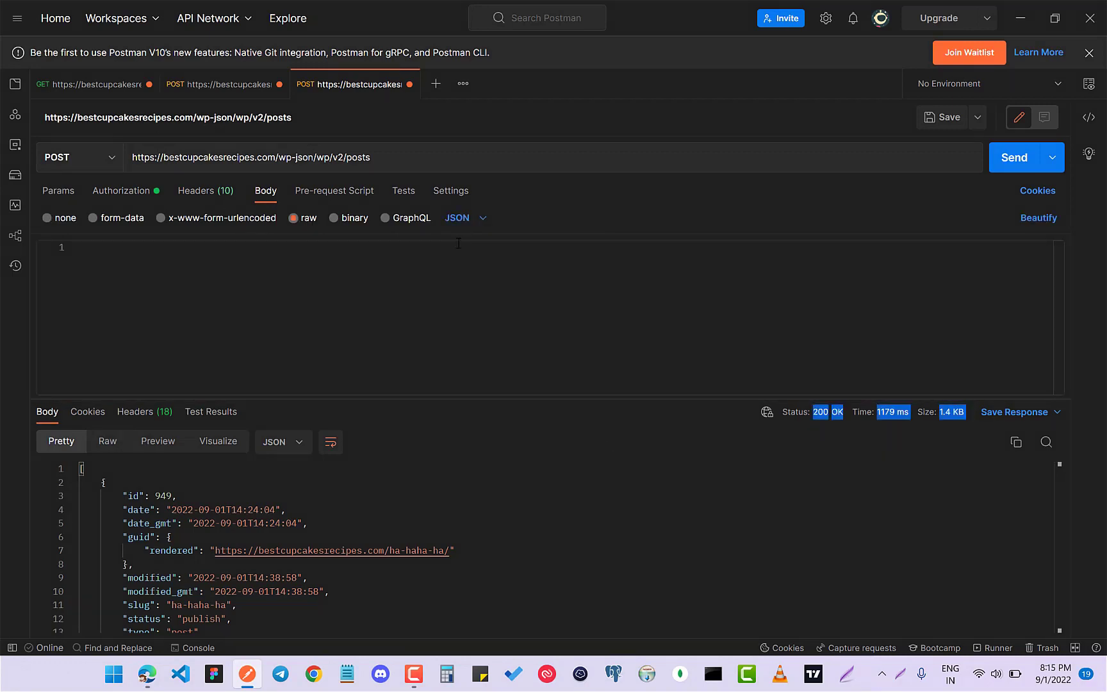
Paste the earlier request's JSON, then edit the title, content and draft status
{"action": "left_click", "coordinate": [214, 87]}
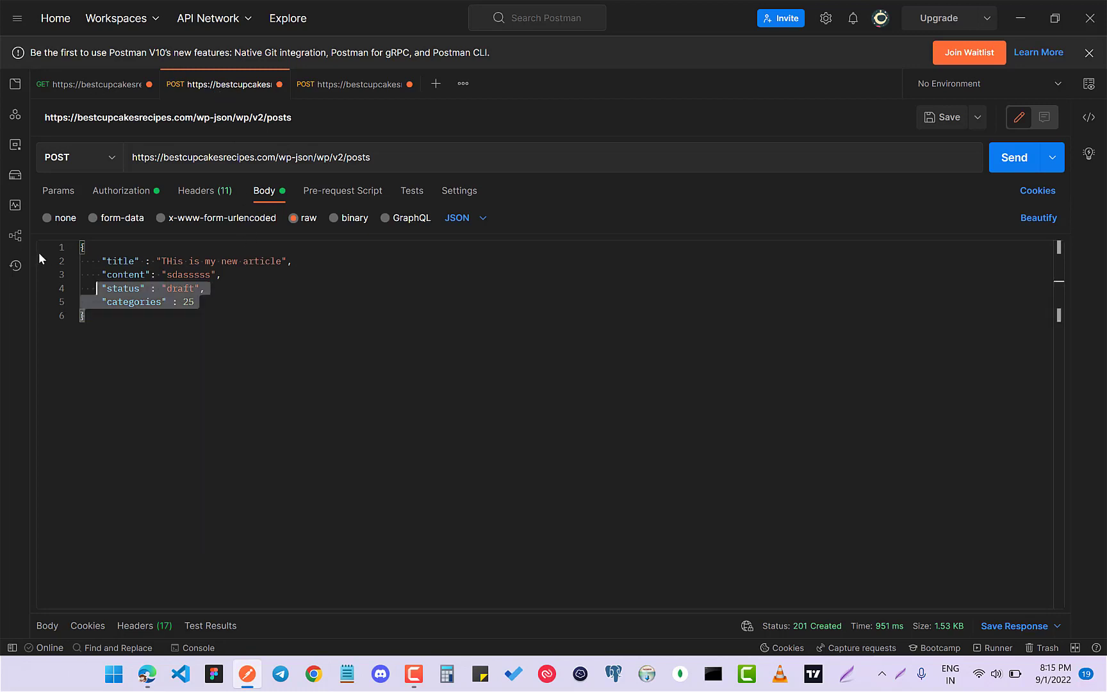
{"action": "left_click_drag", "start_coordinate": [208, 316], "coordinate": [79, 248]}
{"action": "key", "text": "ctrl+c"}
{"action": "left_click", "coordinate": [379, 87]}
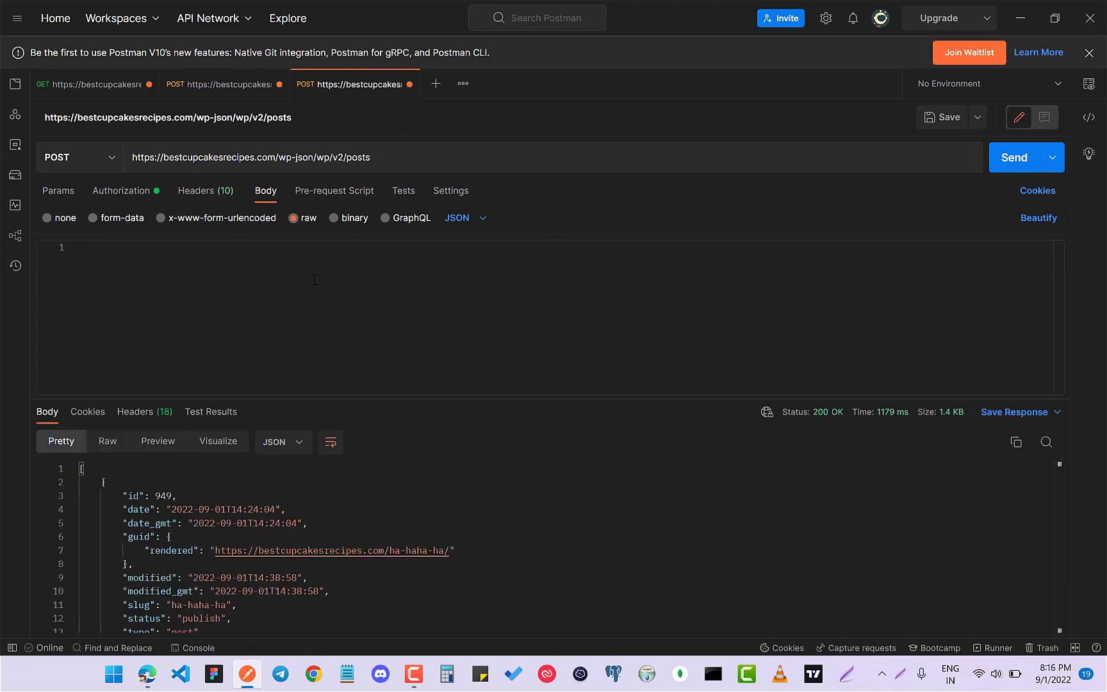
{"action": "key", "text": "ctrl+v"}
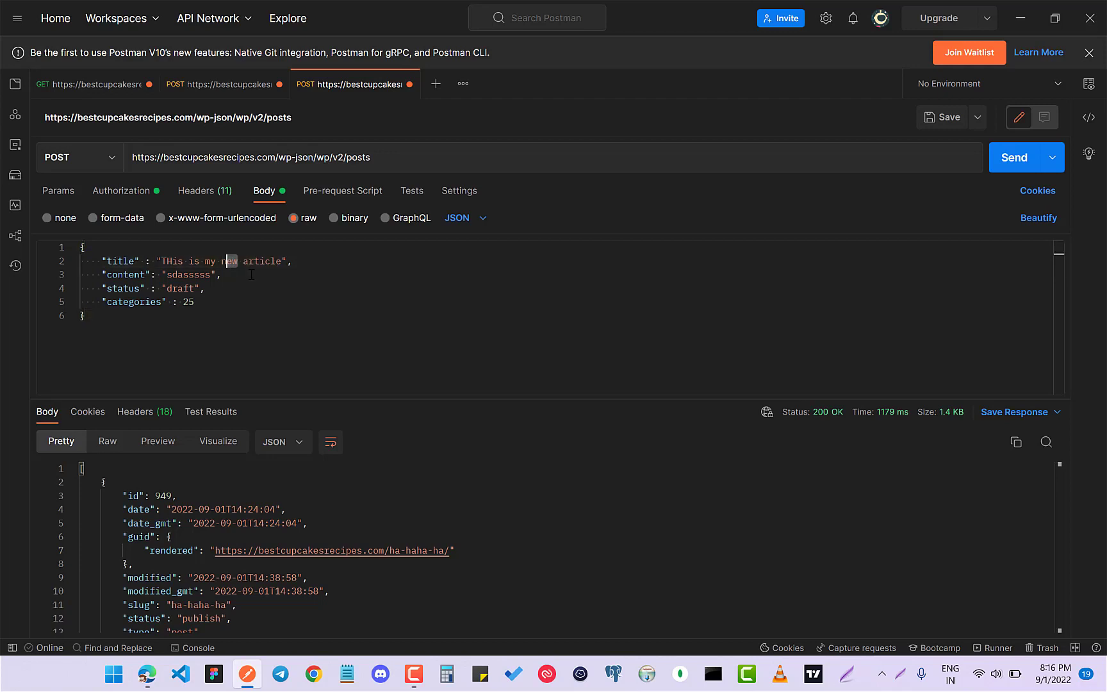
{"action": "left_click", "coordinate": [222, 260]}
{"action": "type", "text": "seco"}
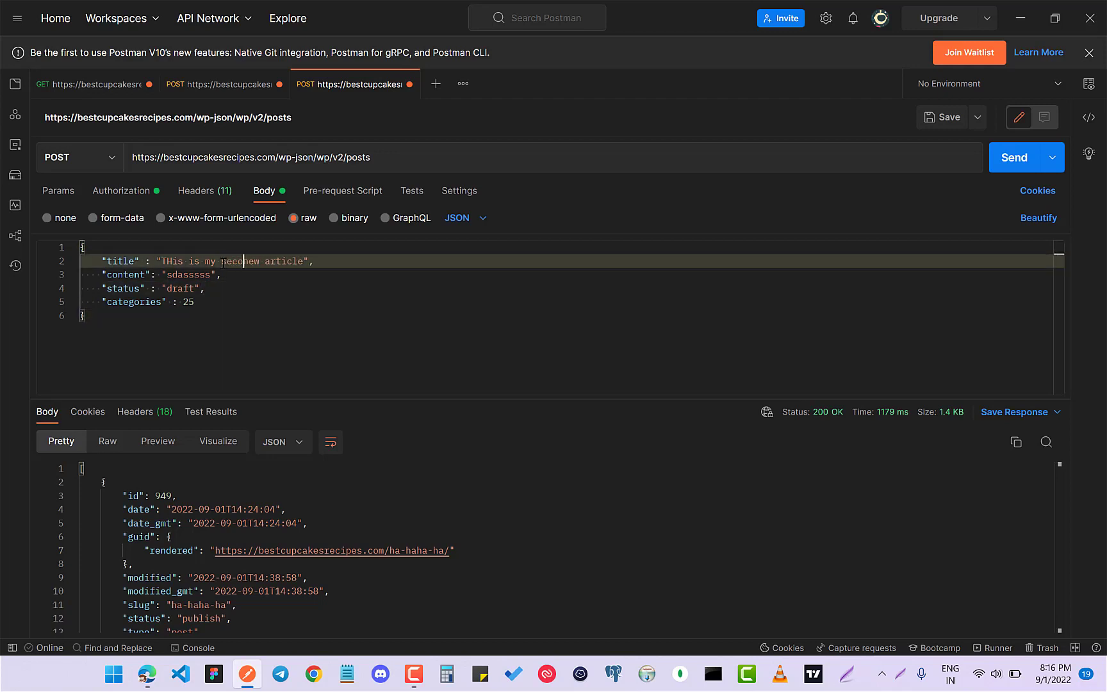
{"action": "type", "text": "nd n"}
{"action": "key", "text": "BackSpace"}
{"action": "double_click", "coordinate": [211, 274]}
{"action": "type", "text": "lorem i"}
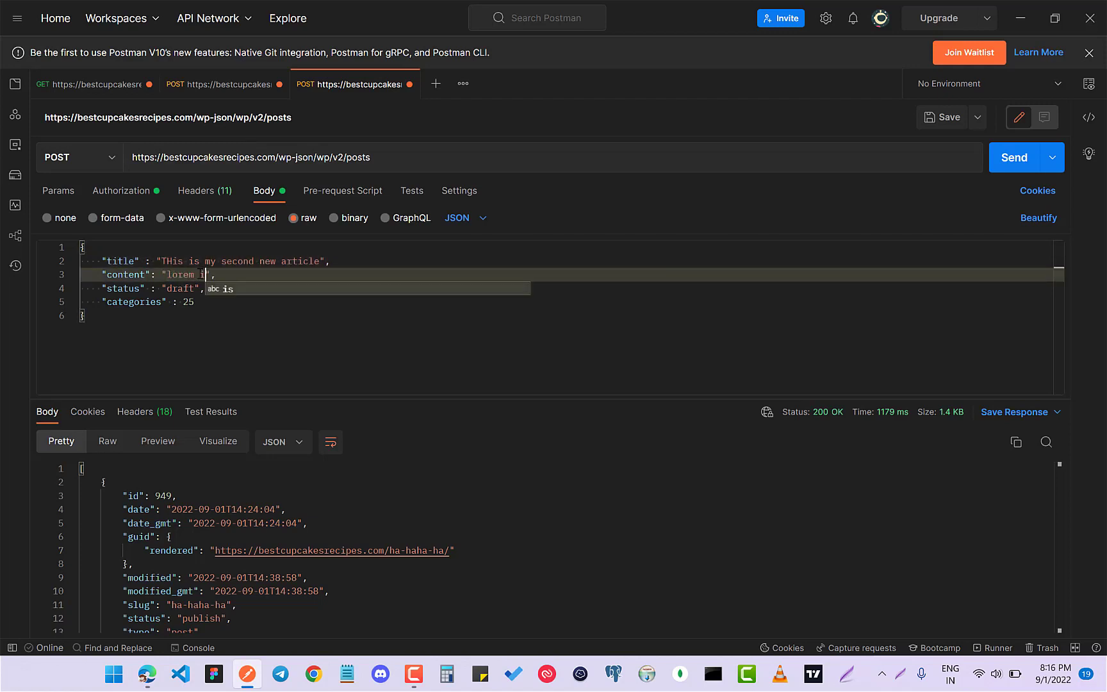
{"action": "type", "text": "mpsum"}
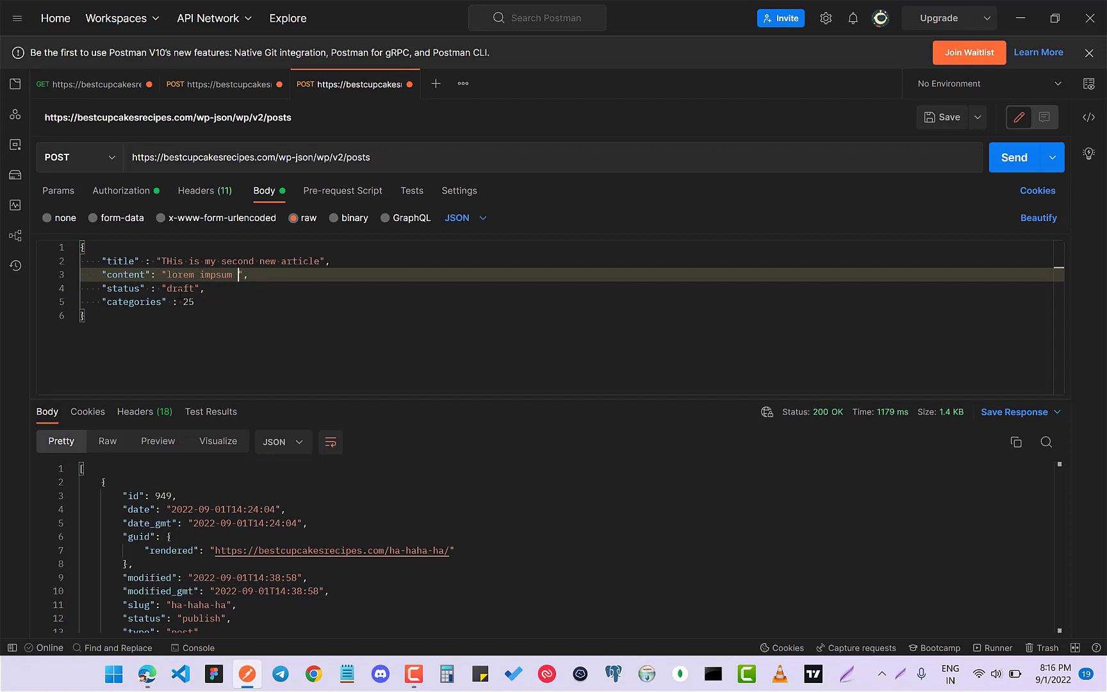
{"action": "double_click", "coordinate": [182, 289]}
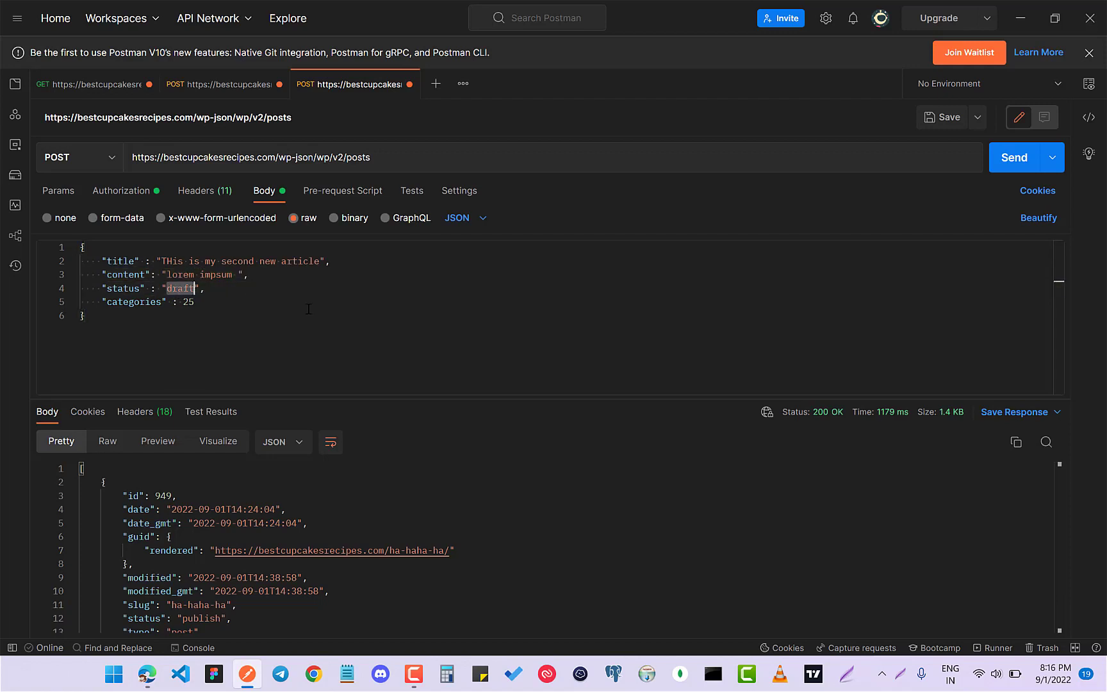
{"action": "type", "text": "pu"}
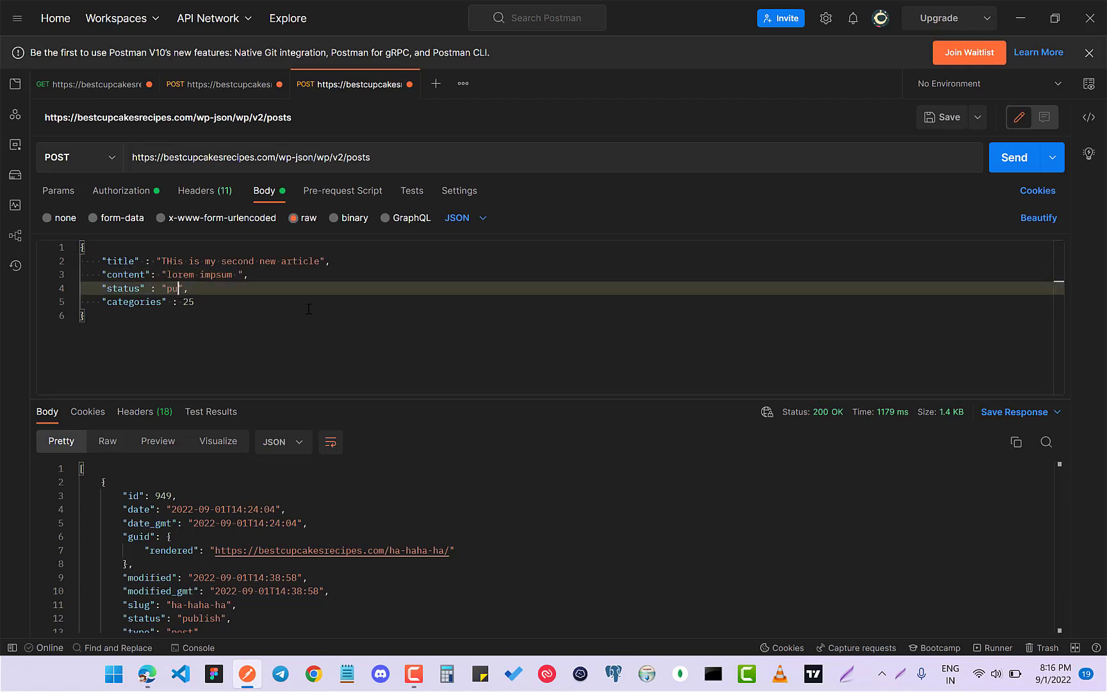
{"action": "type", "text": "bl"}
{"action": "type", "text": "lish"}
Send the POST and find 'THis is my second new article' on the site homepage
{"action": "key", "text": "ctrl+Return"}
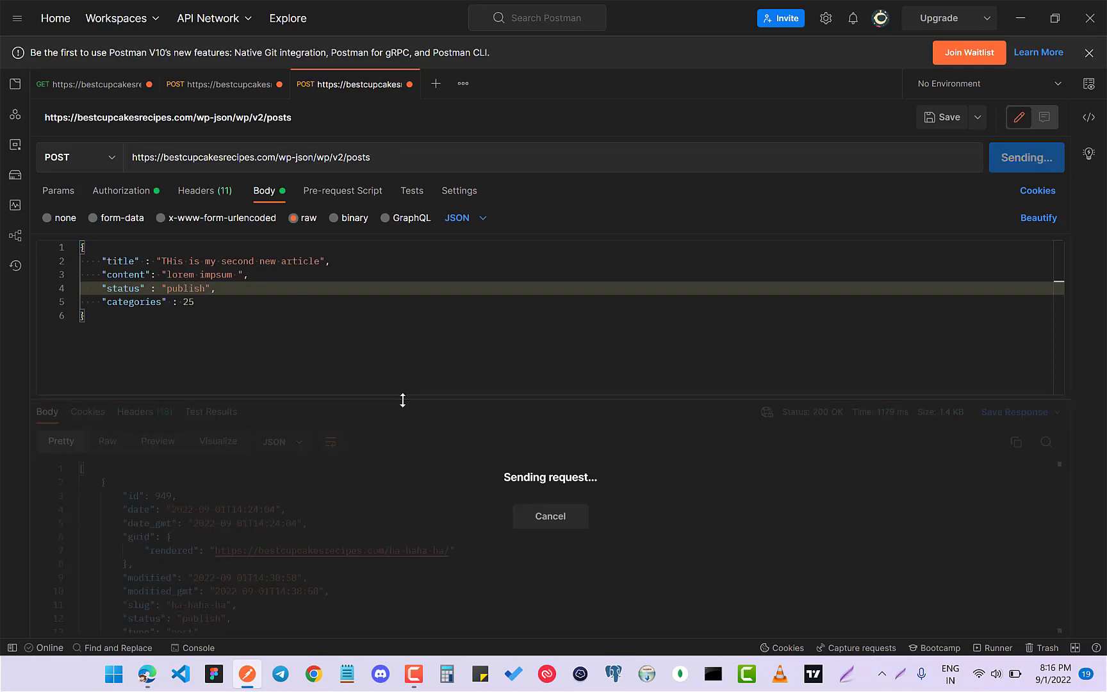
{"action": "left_click_drag", "start_coordinate": [407, 391], "coordinate": [407, 286]}
{"action": "scroll", "coordinate": [411, 577], "scroll_direction": "down", "scroll_amount": 5}
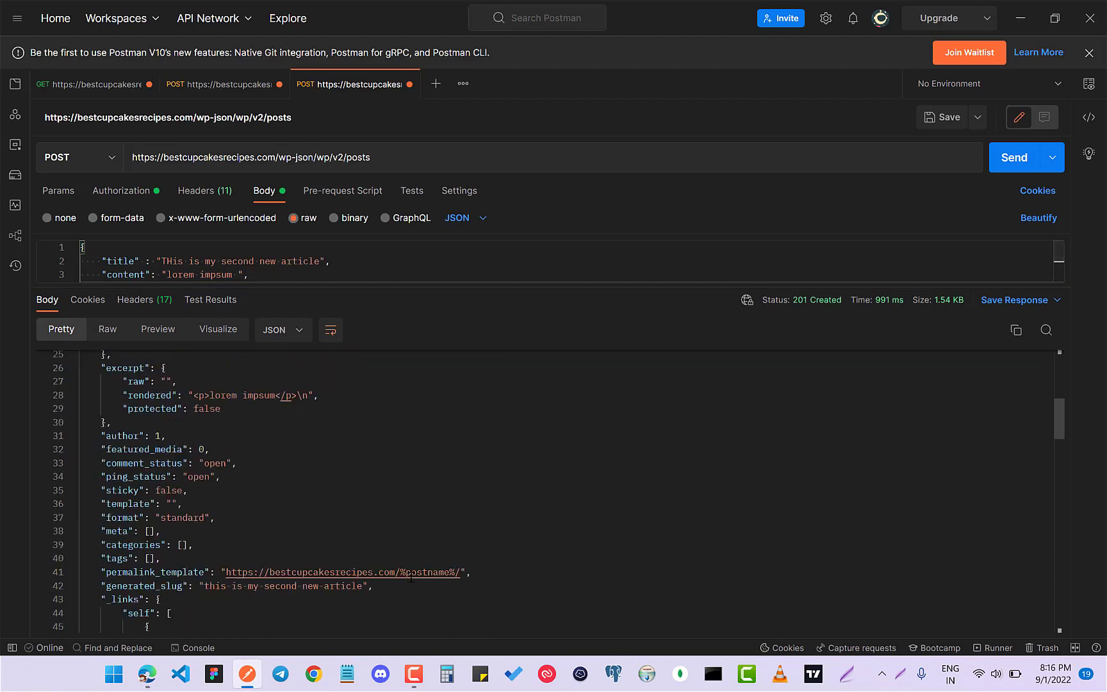
{"action": "scroll", "coordinate": [411, 577], "scroll_direction": "up", "scroll_amount": 5}
{"action": "key", "text": "alt+Tab"}
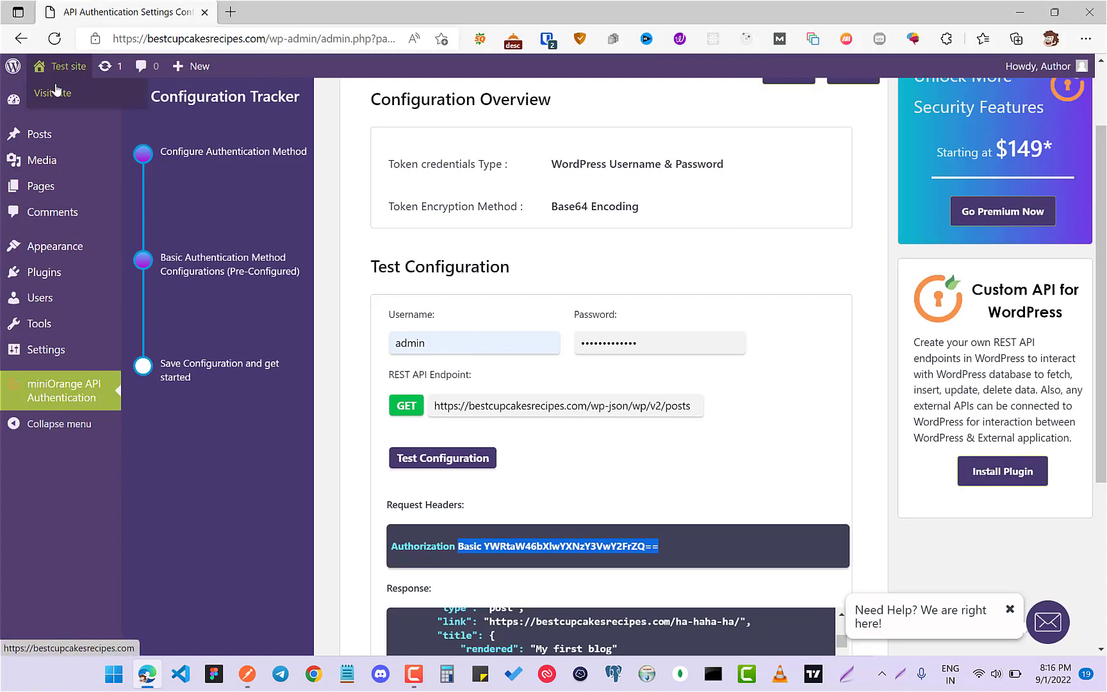
{"action": "left_click", "coordinate": [54, 93]}
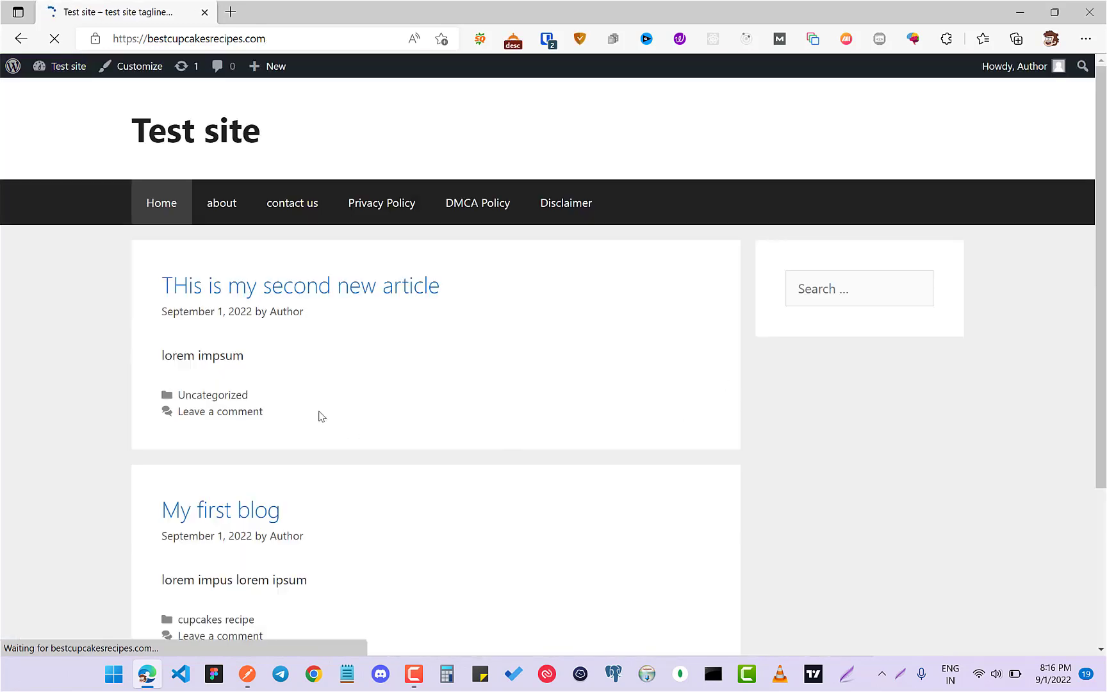
{"action": "triple_click", "coordinate": [156, 288]}
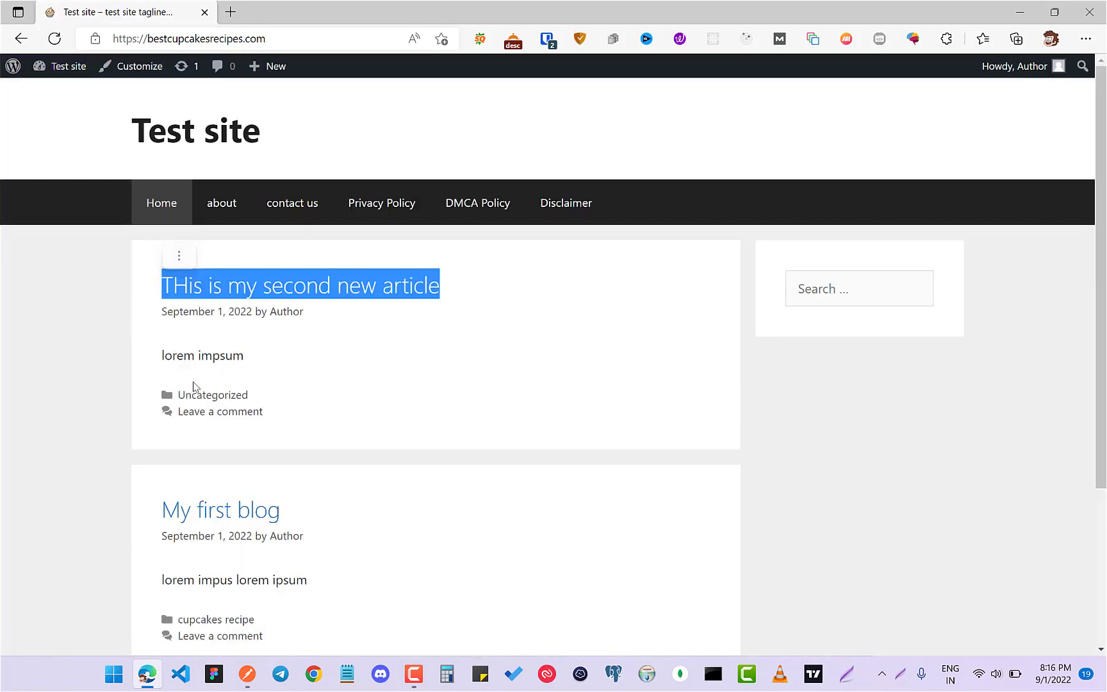